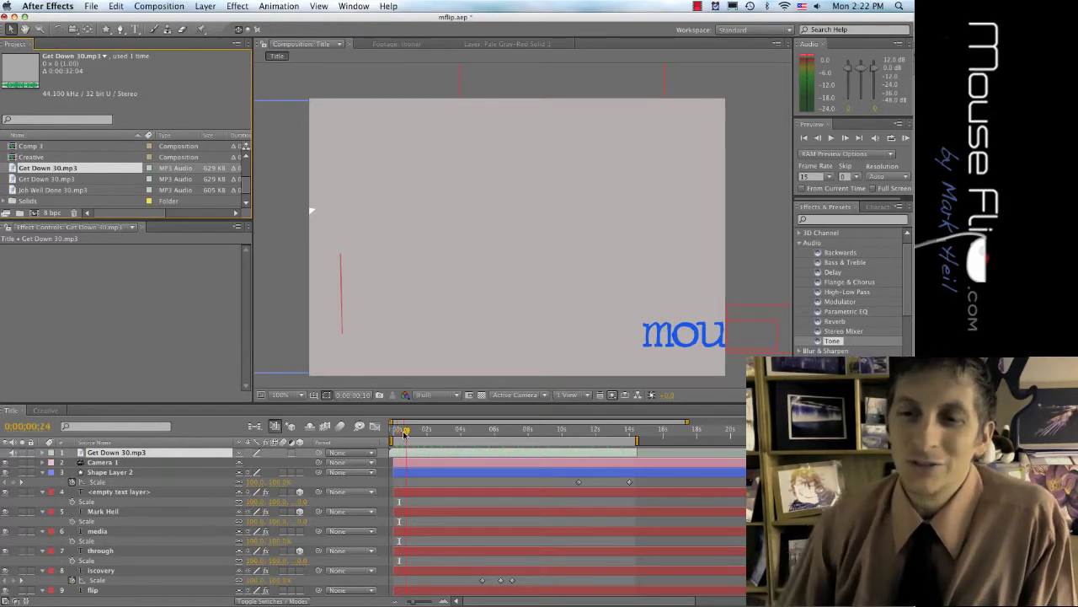
# Step: Scrub the Title composition to about 0:00:02:08 to see the flipped 'mouse flip' text
pyautogui.moveTo(405, 432); pyautogui.dragTo(438, 435)
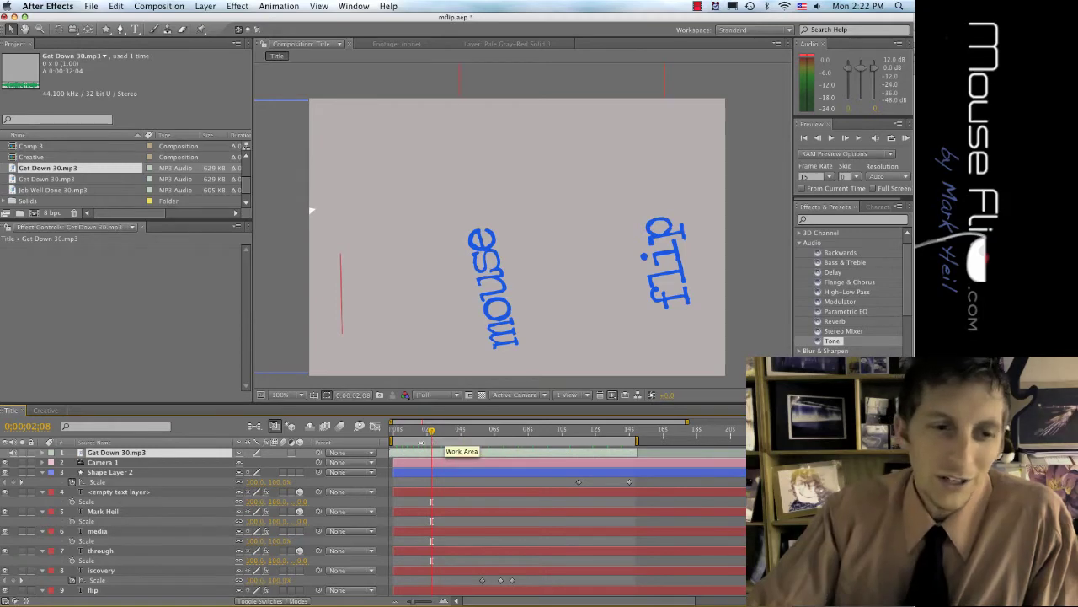
pyautogui.press('super+Tab')
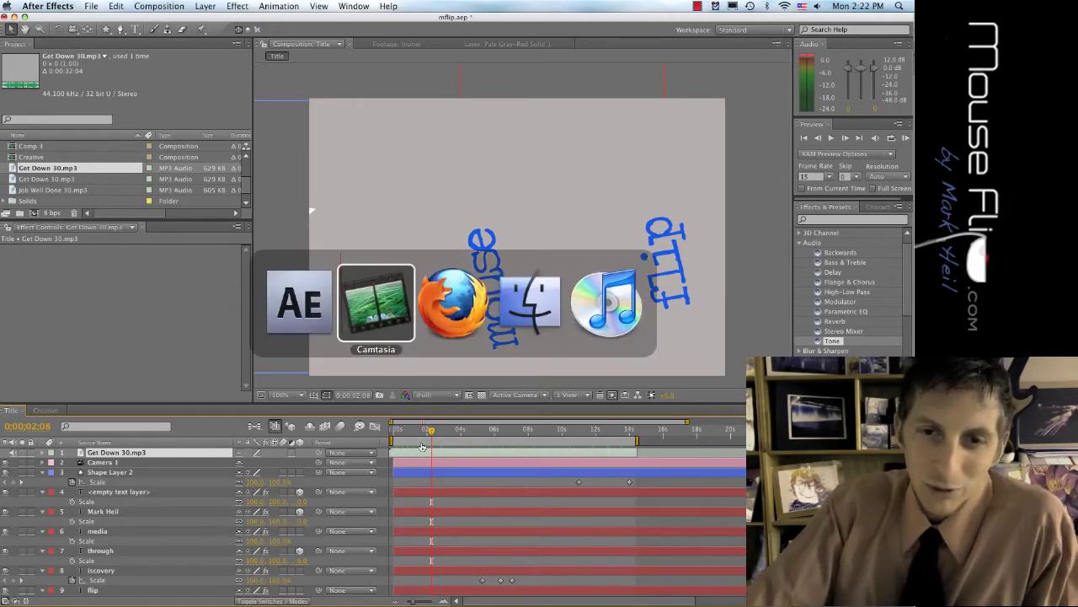
# Step: Review the class checkpoints Spreadsheet and the Story Audio assignment, then go to Freeplay Music
pyautogui.press('super+Tab')
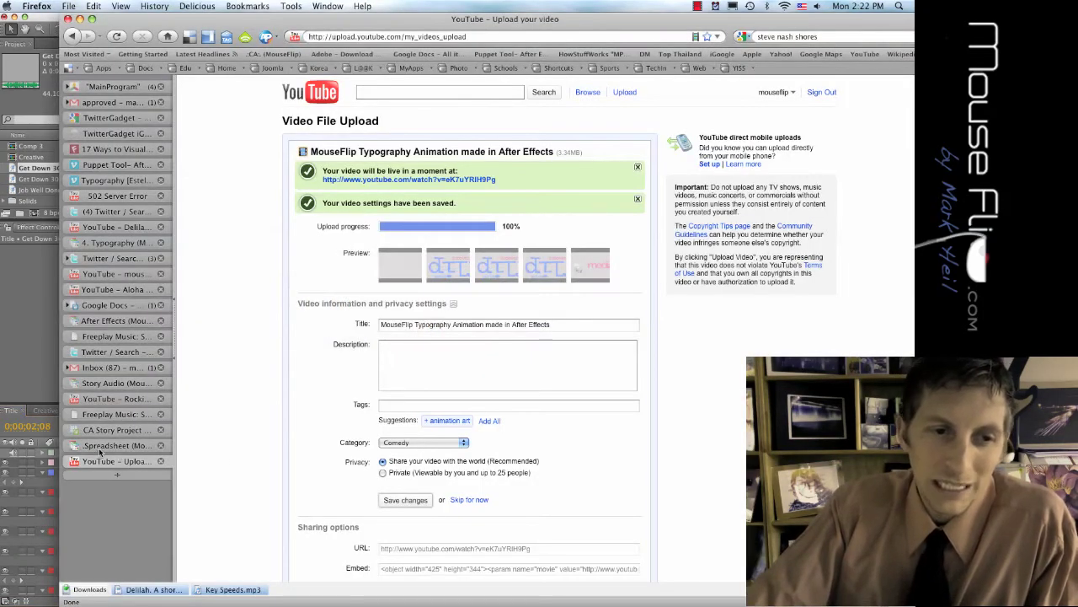
pyautogui.click(119, 435)
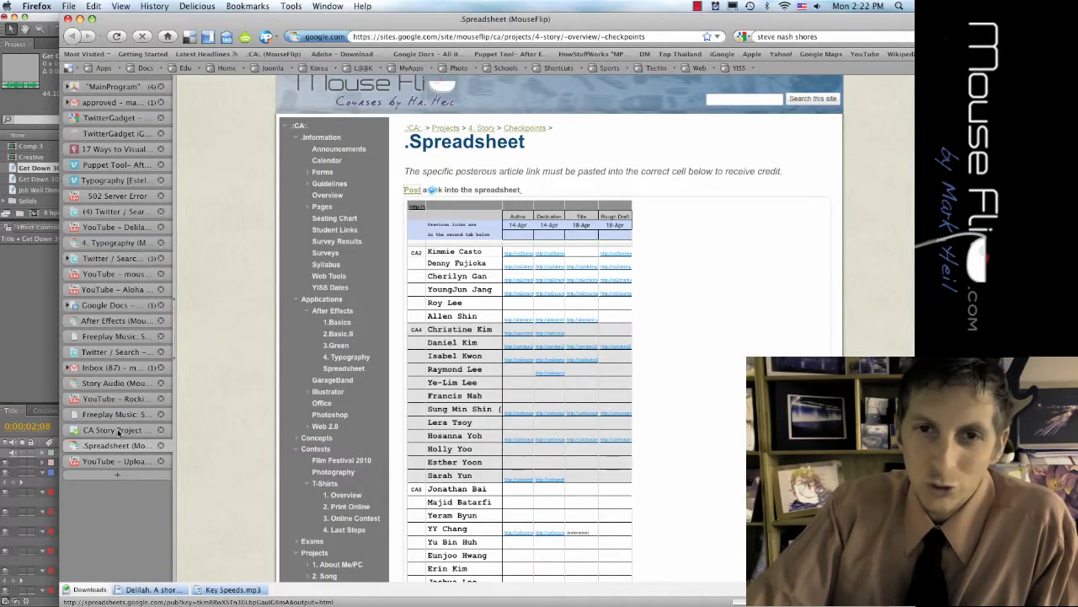
pyautogui.hotkey('ctrl', 'shift', 'Tab')
pyautogui.click(117, 385)
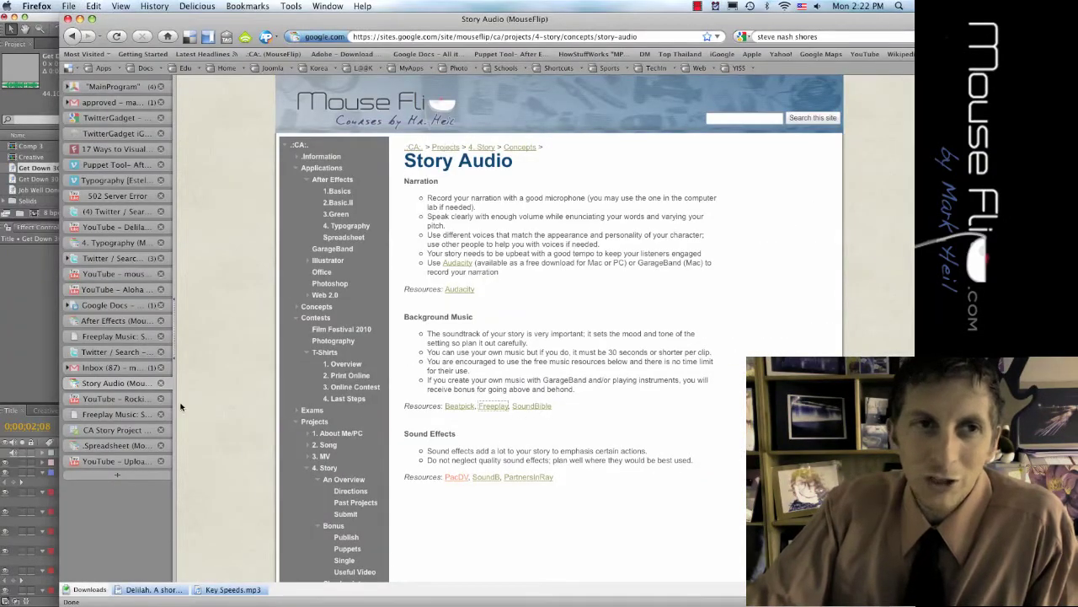
pyautogui.click(123, 416)
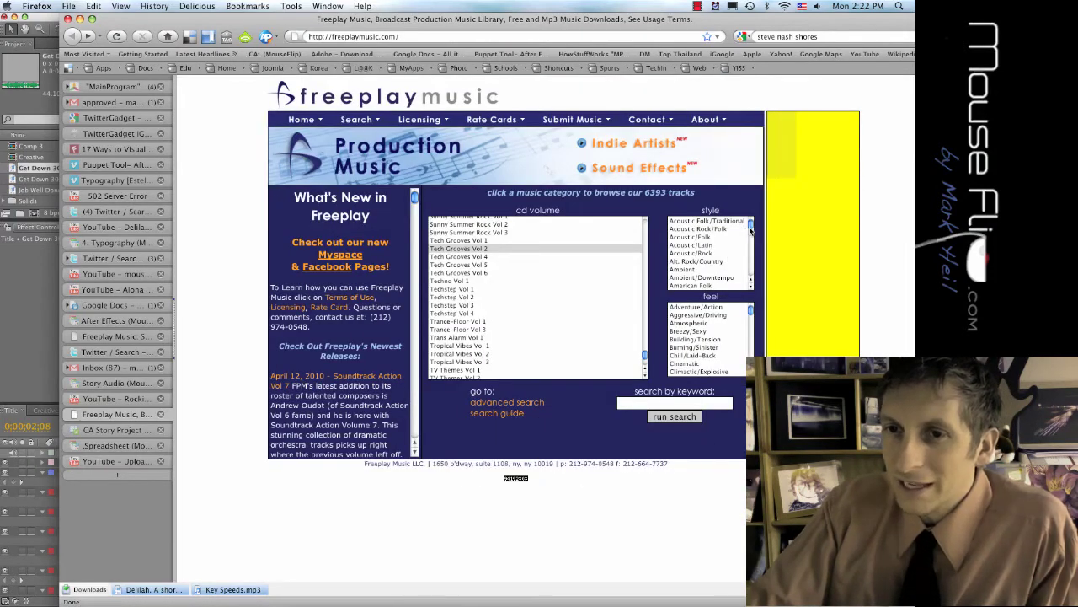
# Step: Browse the nine Tech Grooves Vol 2 tracks on Freeplay Music, then revisit Story Audio
pyautogui.scroll(-8, 754, 229)
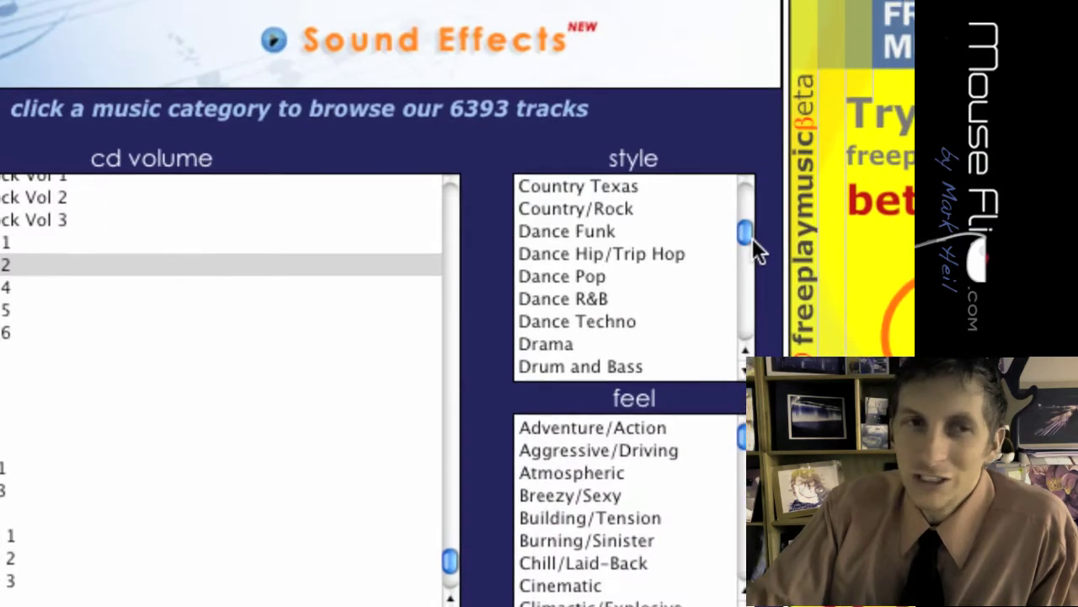
pyautogui.scroll(-10, 754, 244)
pyautogui.scroll(-3, 753, 268)
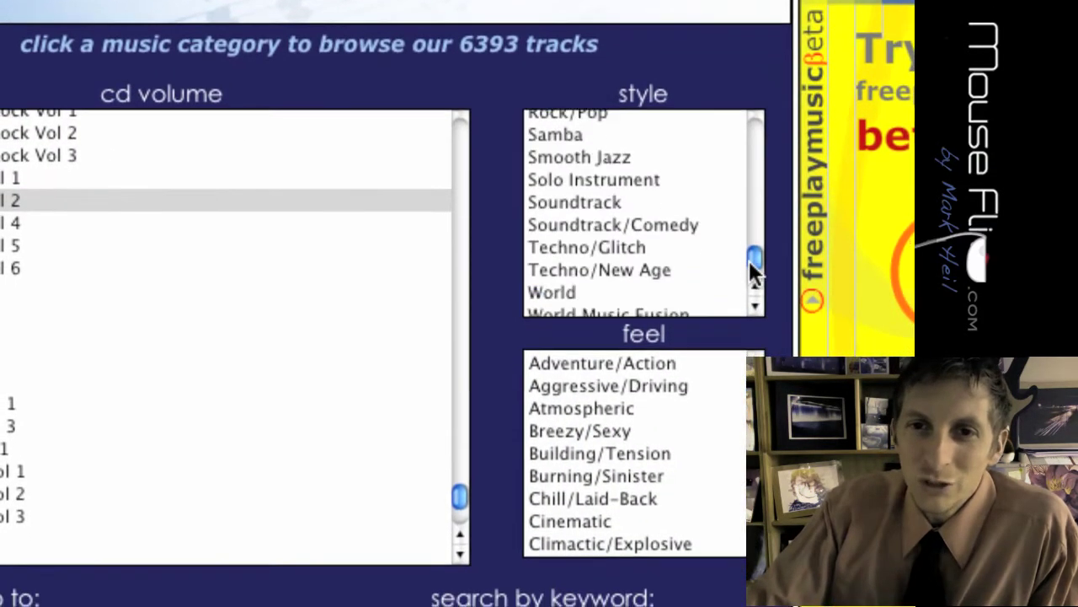
pyautogui.scroll(12, 752, 268)
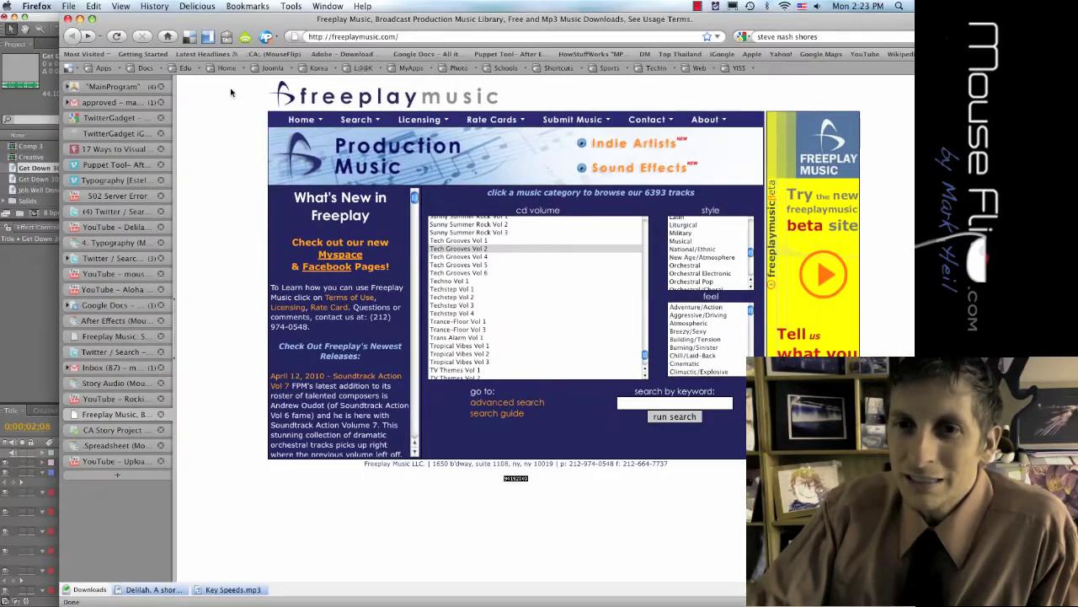
pyautogui.click(89, 34)
pyautogui.scroll(-1, 512, 246)
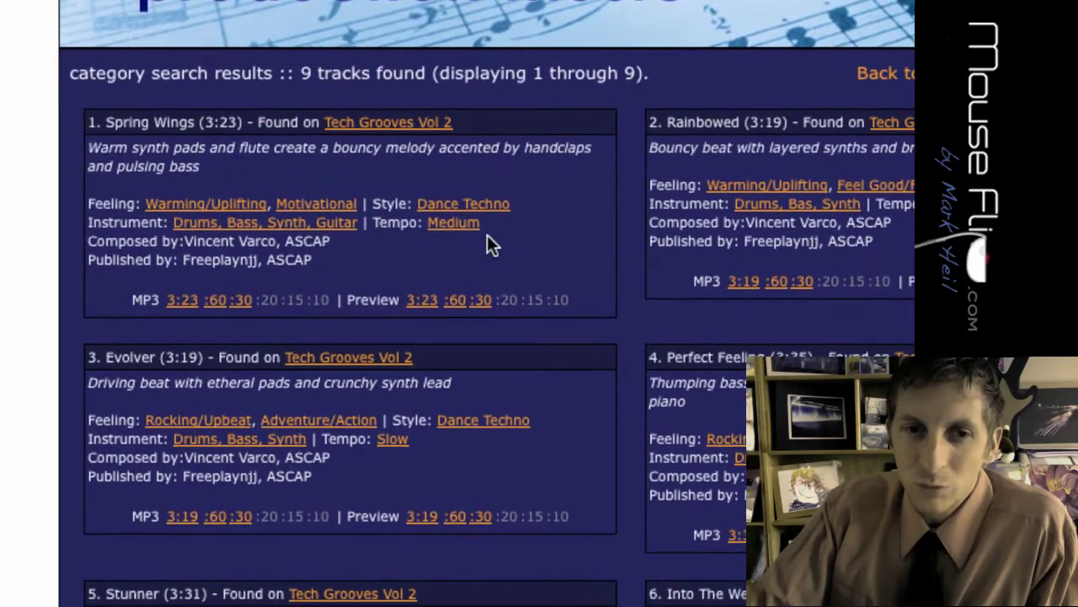
pyautogui.scroll(-3, 489, 253)
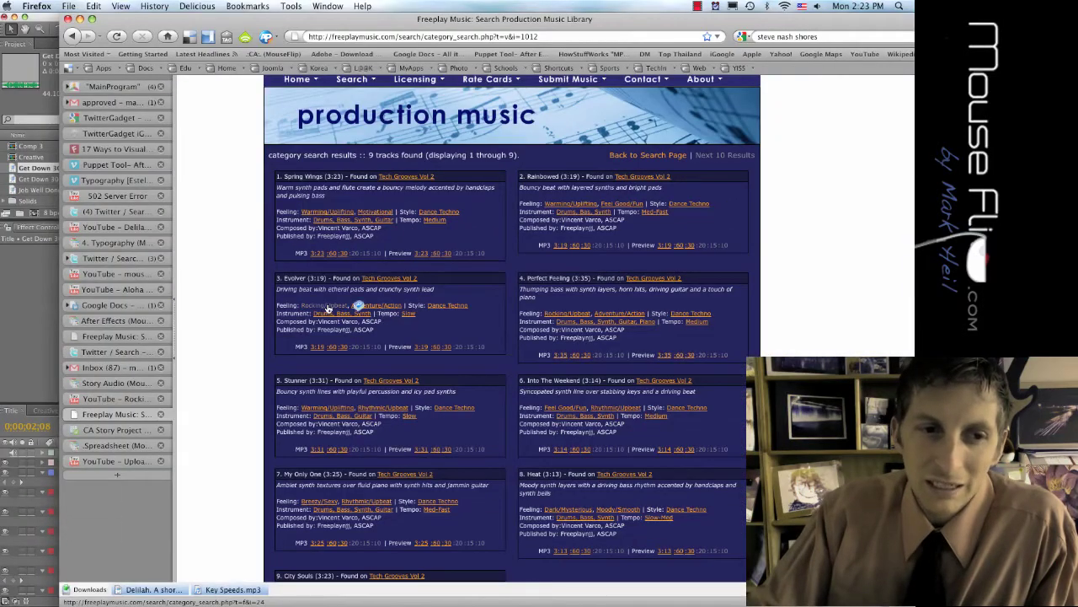
pyautogui.scroll(1, 327, 309)
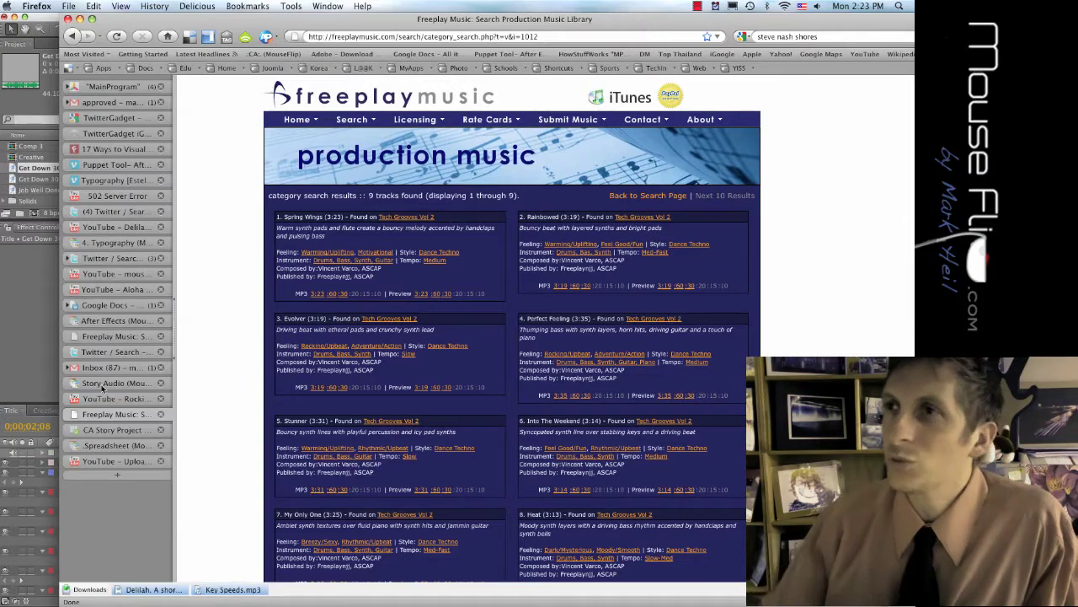
pyautogui.click(93, 384)
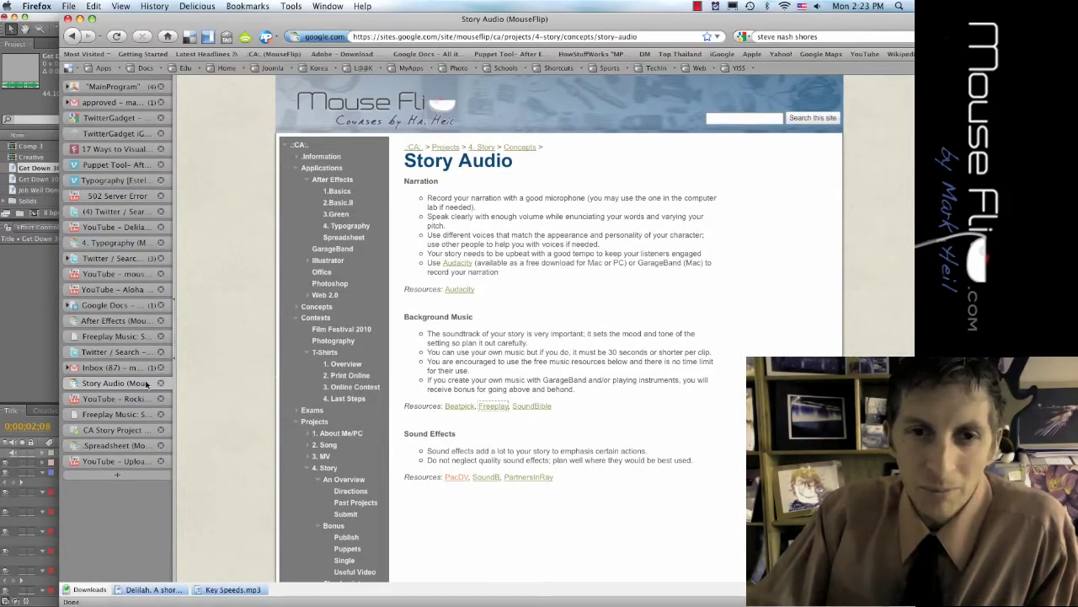
# Step: Download and save the 30-second MP3 of Spring Wings from Freeplay Music
pyautogui.click(108, 417)
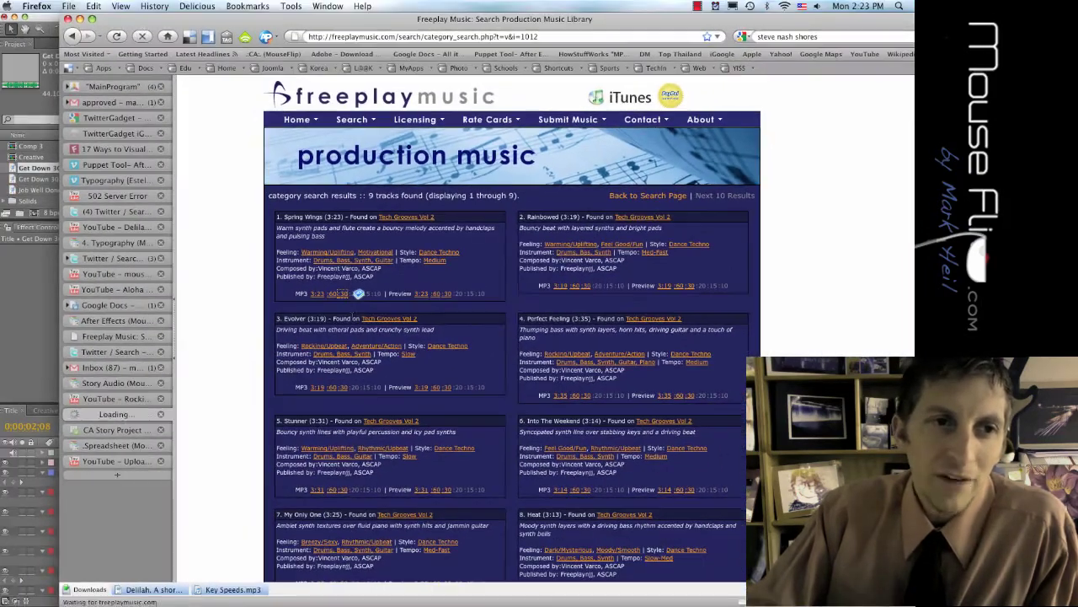
pyautogui.click(341, 294)
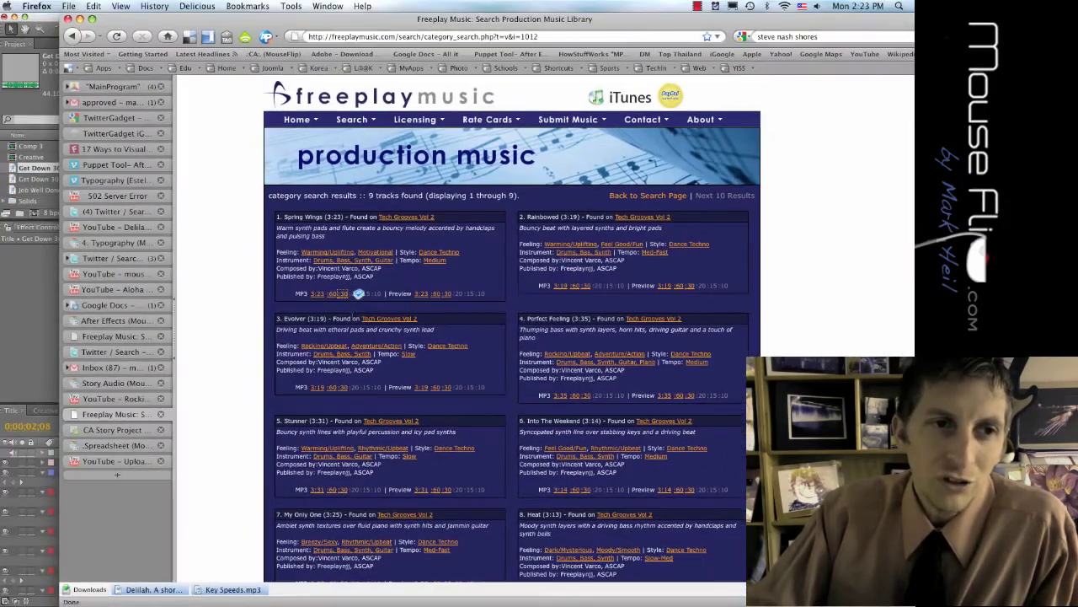
pyautogui.press('Return')
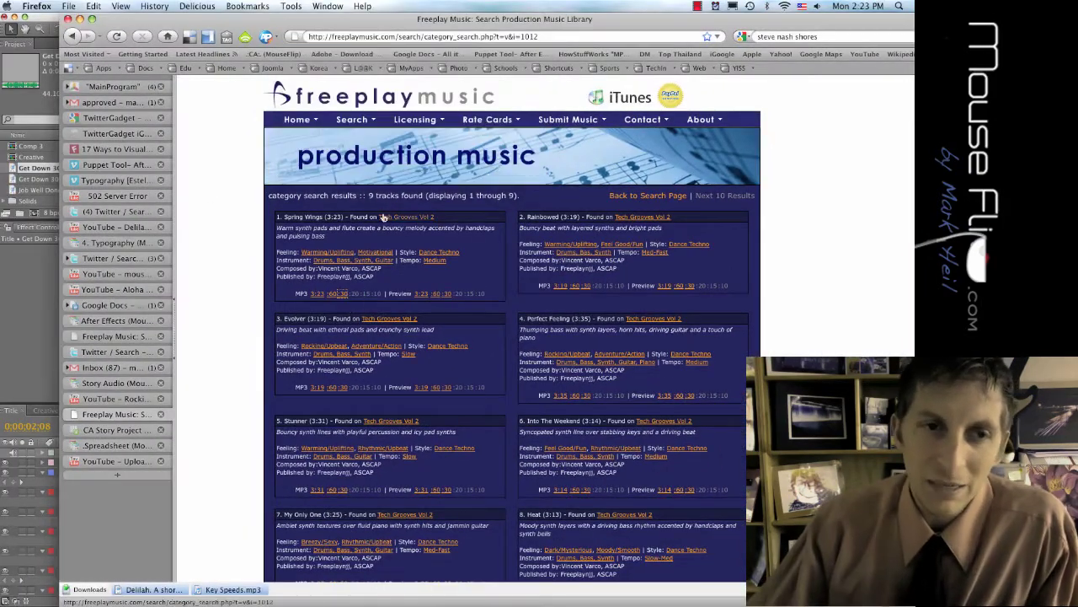
pyautogui.click(45, 293)
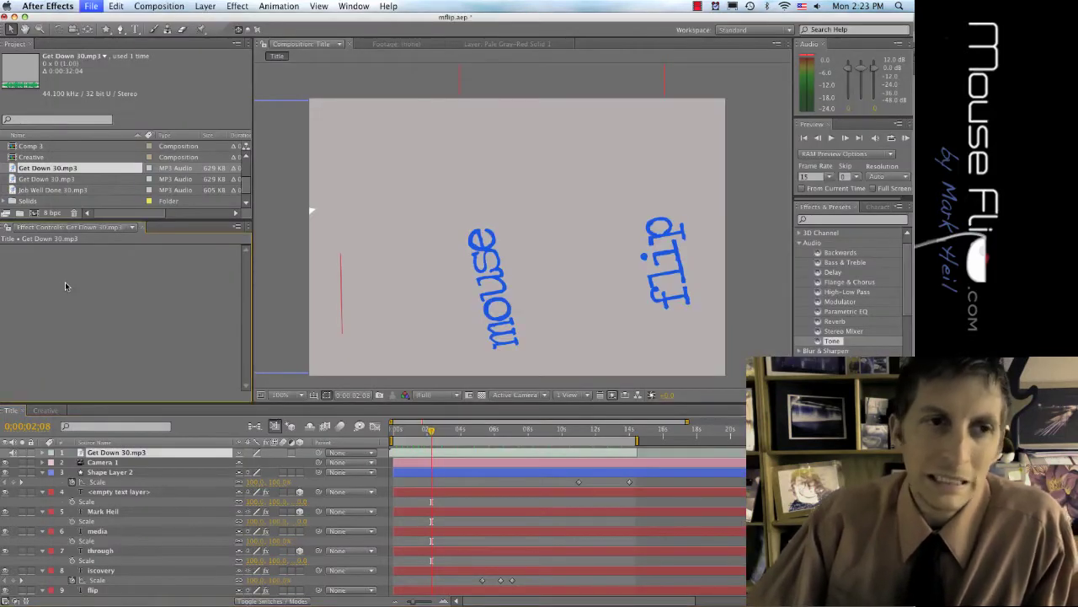
# Step: Start importing a file into the project, then cancel the import
pyautogui.press('super+i')
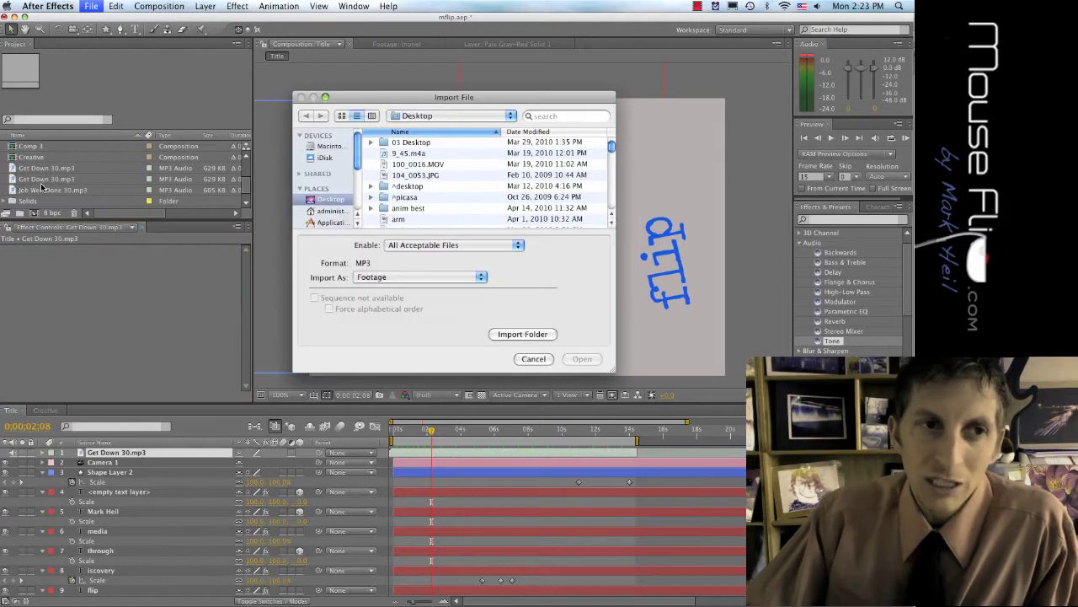
pyautogui.scroll(-5, 413, 194)
pyautogui.click(533, 359)
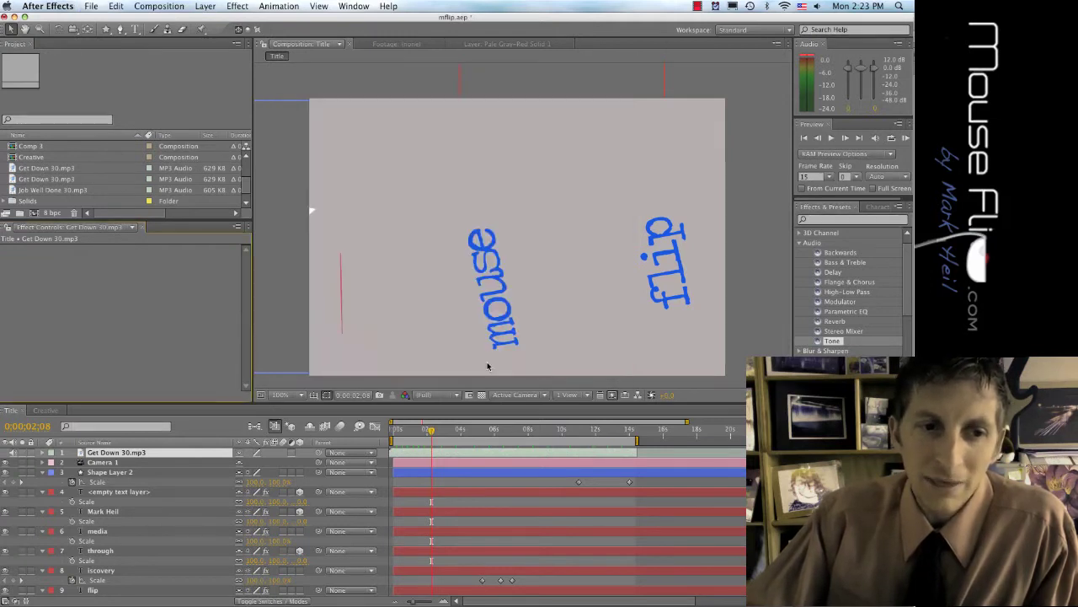
# Step: Make Get Down 30.mp3 the Title's top layer and dismiss Job Well Done 30.mp3's missing-file error
pyautogui.click(62, 169)
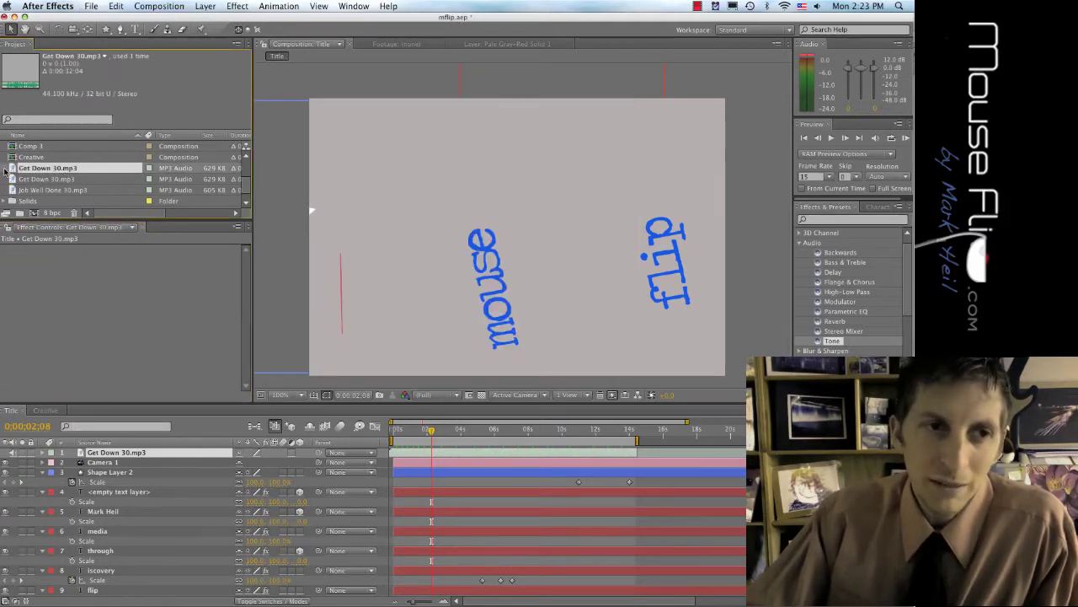
pyautogui.moveTo(55, 429); pyautogui.dragTo(34, 175)
pyautogui.click(80, 456)
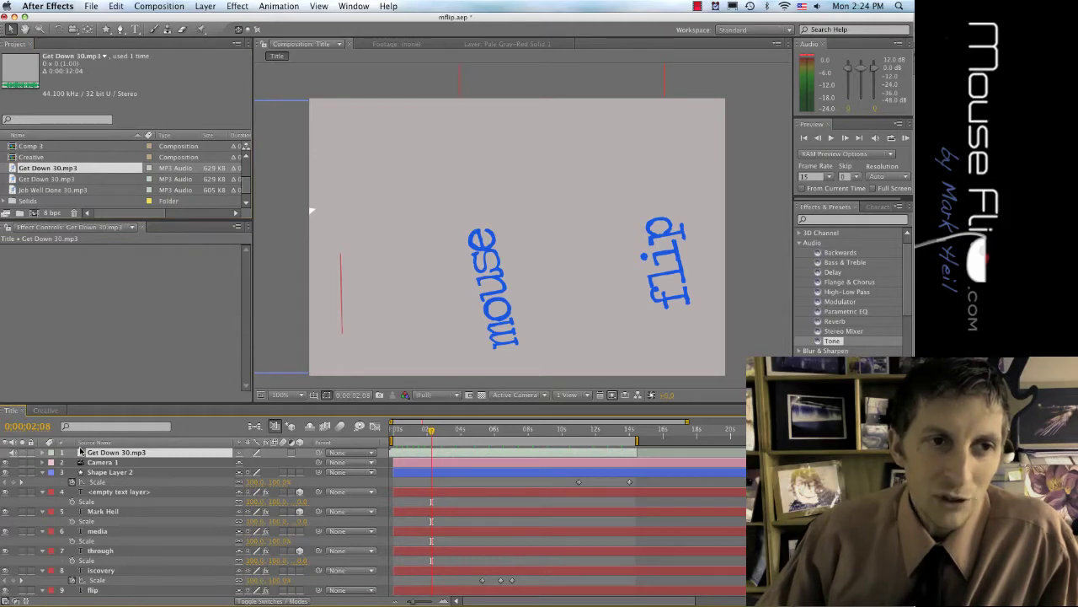
pyautogui.click(41, 192)
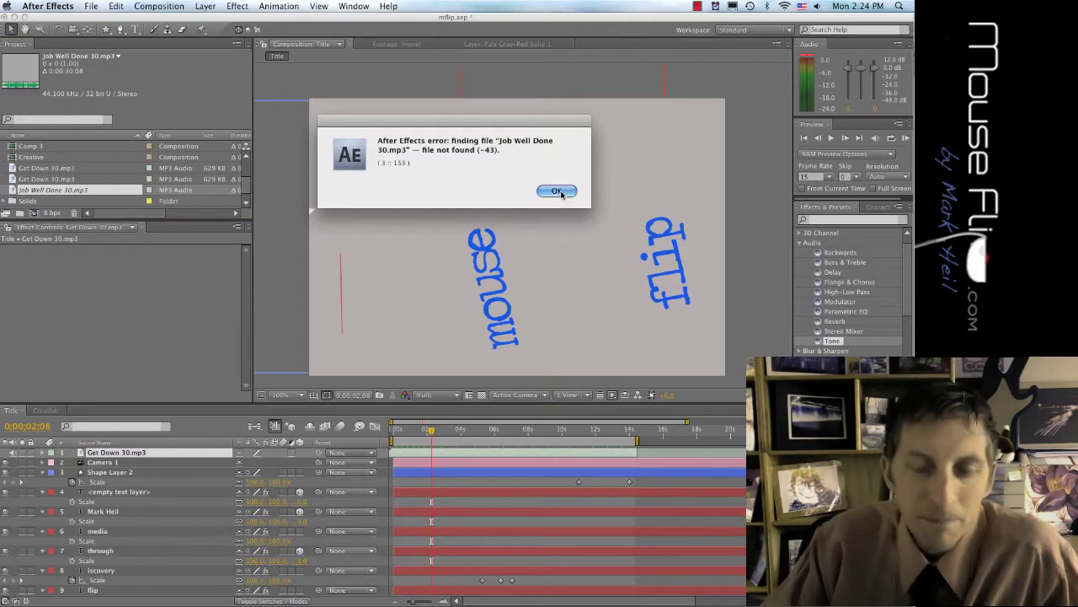
pyautogui.click(557, 192)
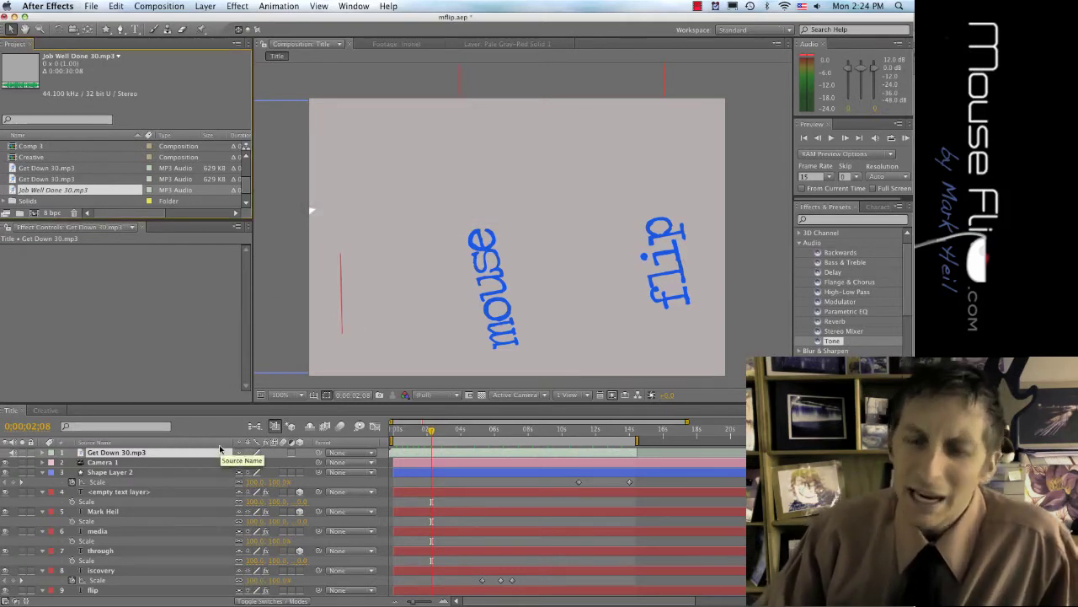
pyautogui.click(421, 431)
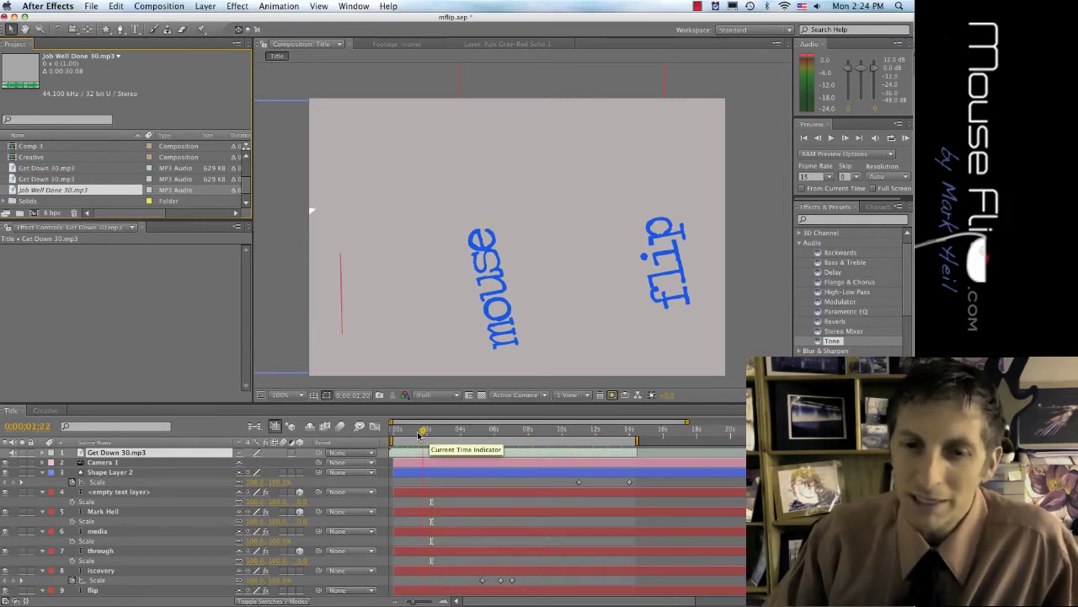
pyautogui.moveTo(421, 433); pyautogui.dragTo(397, 433)
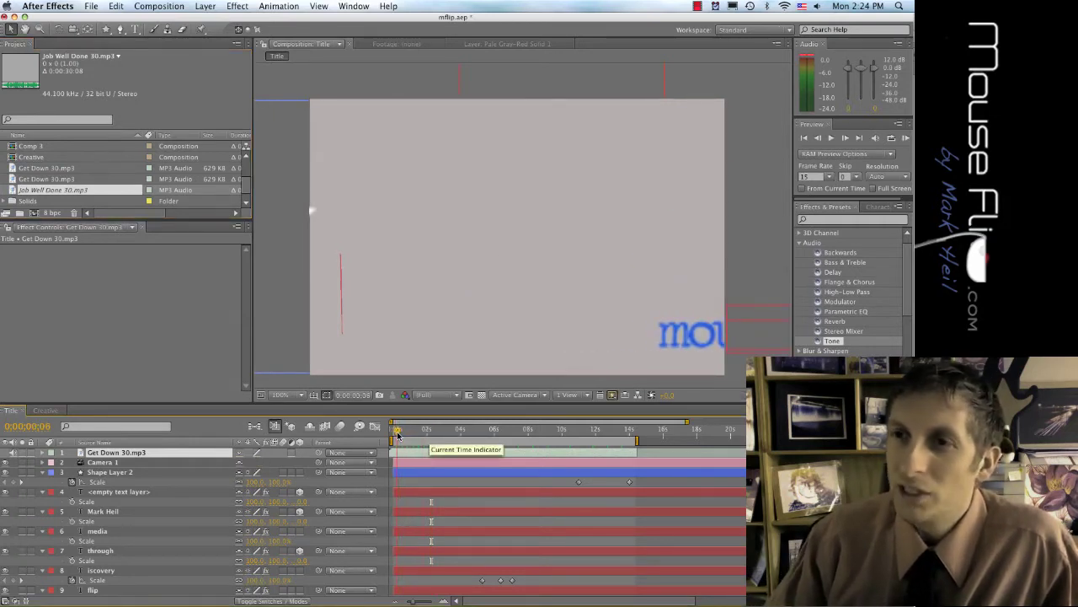
pyautogui.press('space')
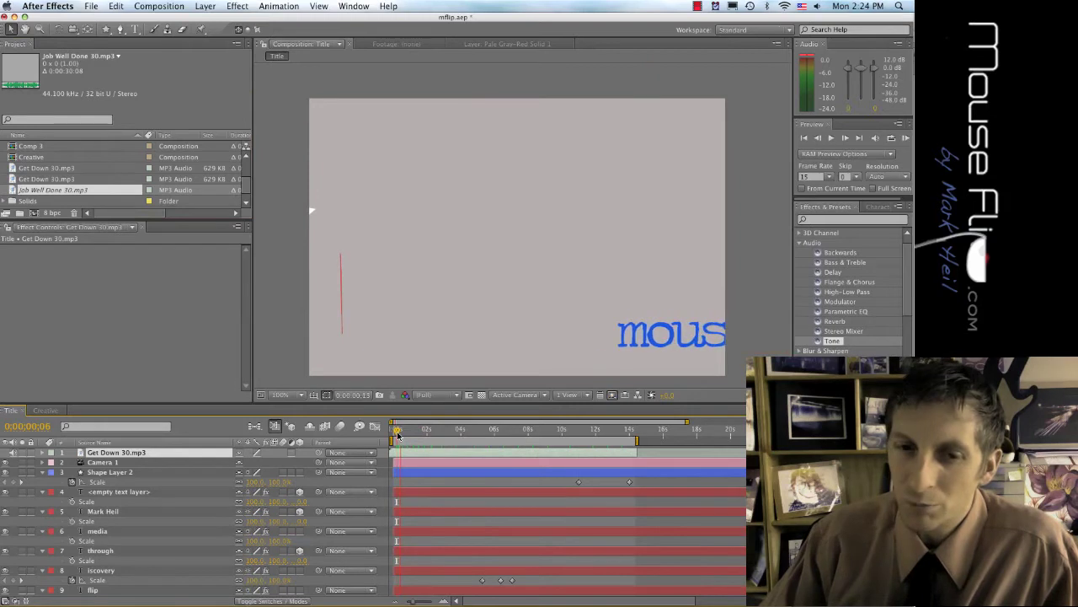
pyautogui.press('space')
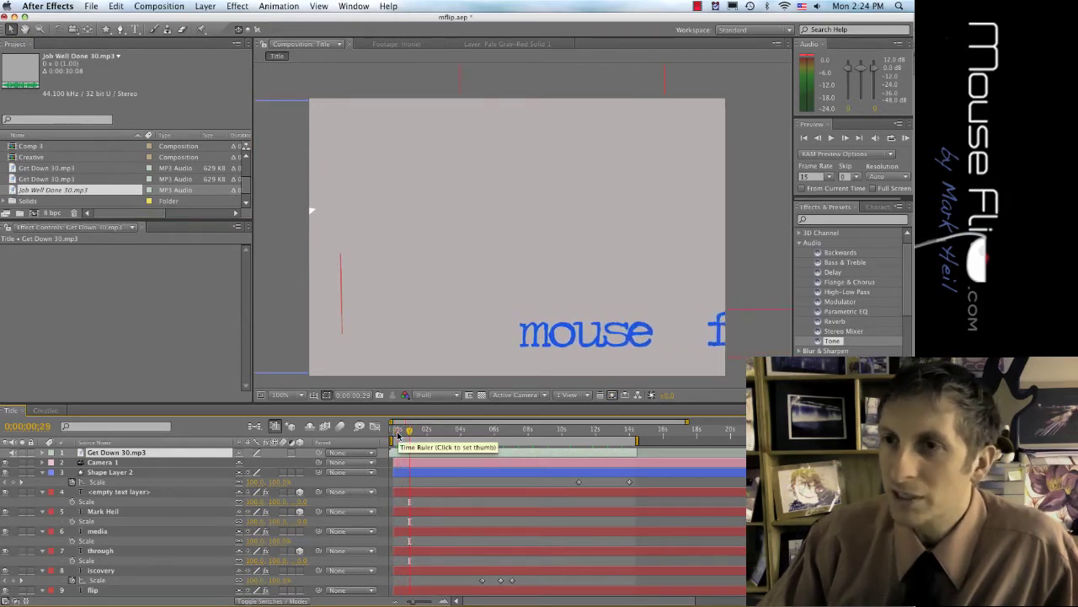
pyautogui.moveTo(407, 435); pyautogui.dragTo(395, 435)
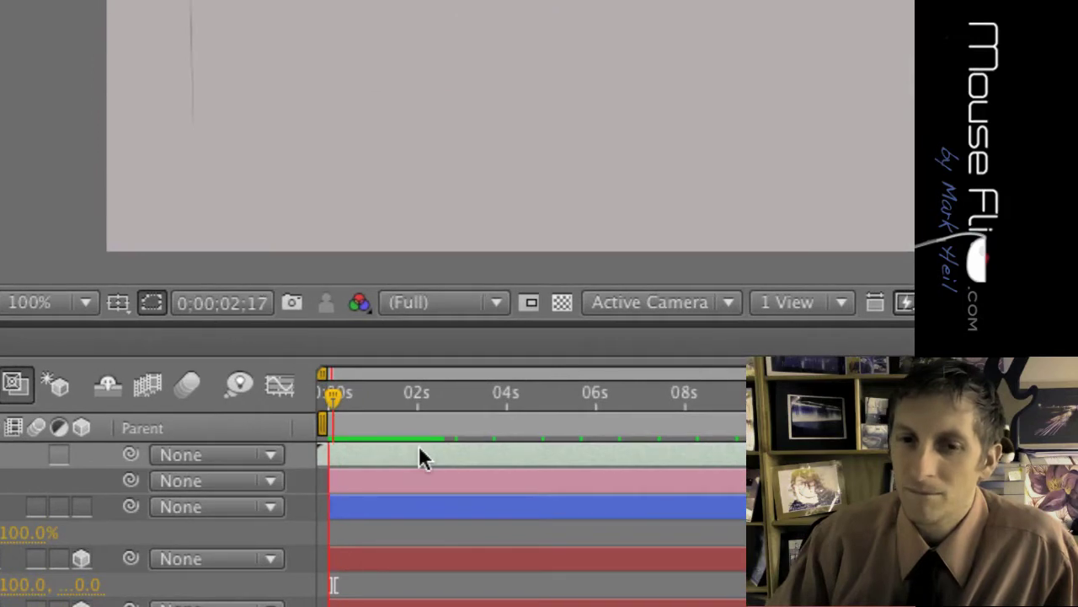
pyautogui.press('XF86AudioLowerVolume')
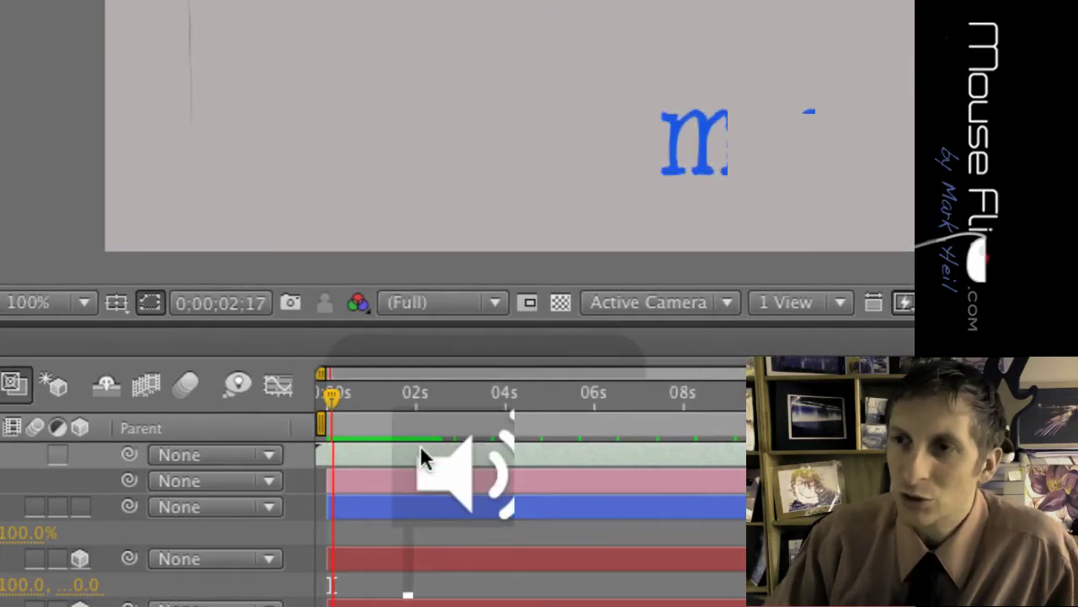
pyautogui.press('XF86AudioRaiseVolume')
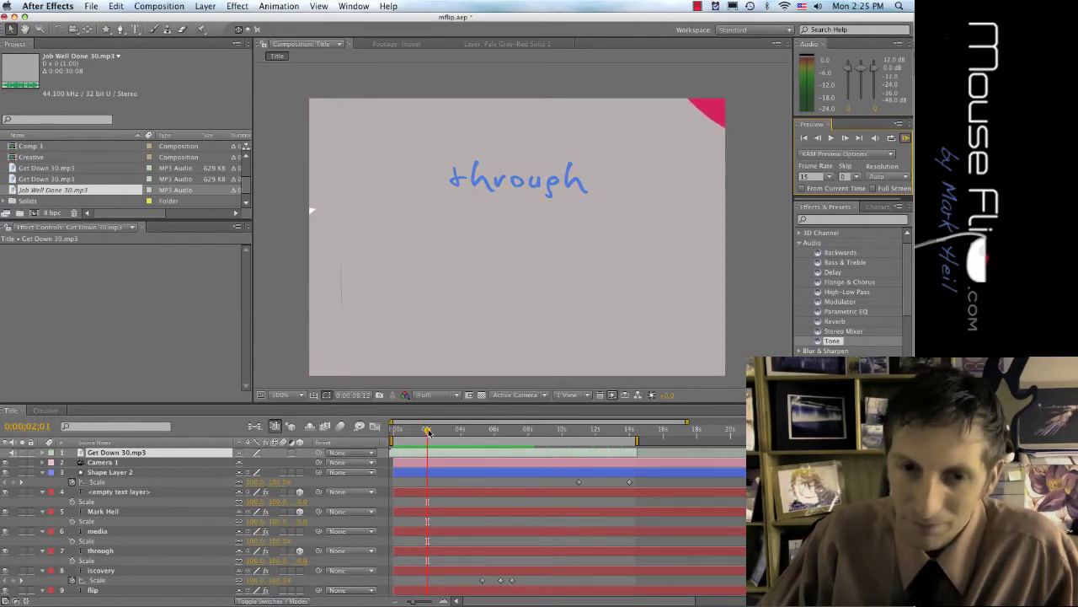
pyautogui.press('space')
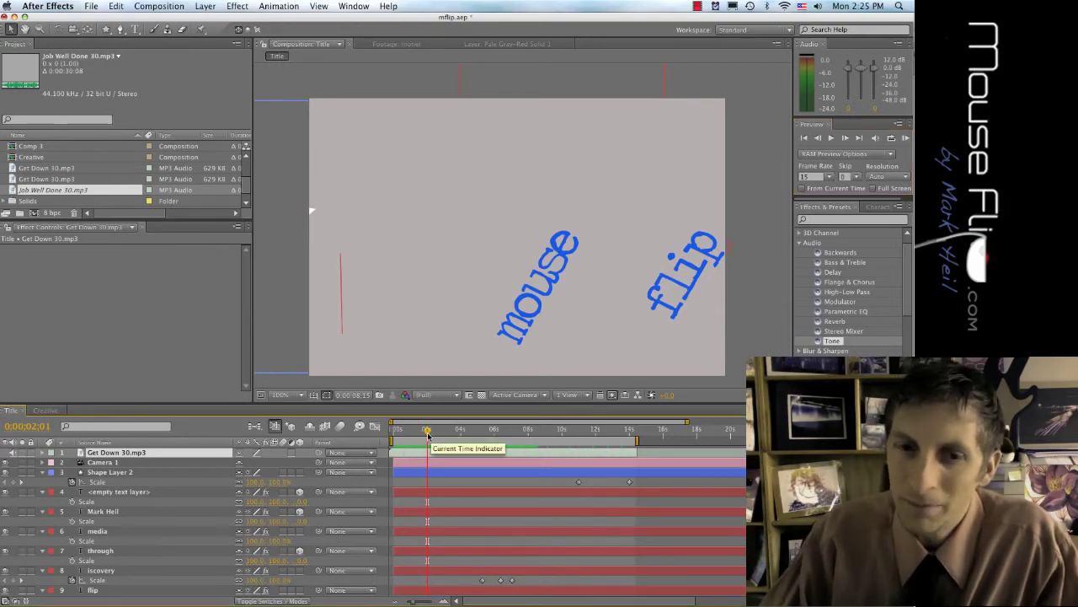
pyautogui.moveTo(427, 432); pyautogui.dragTo(394, 432)
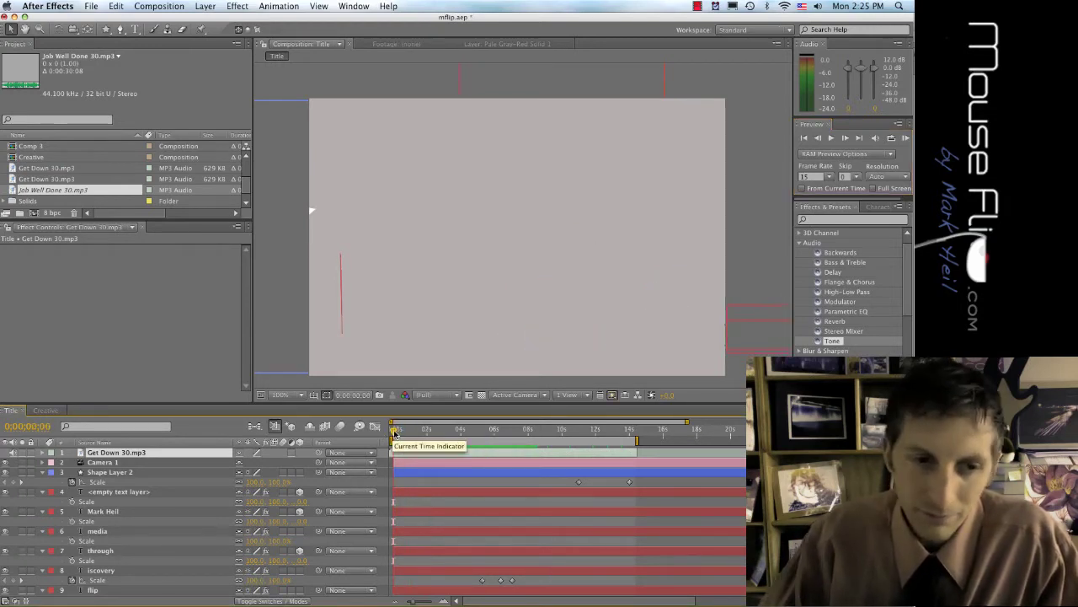
pyautogui.click(906, 137)
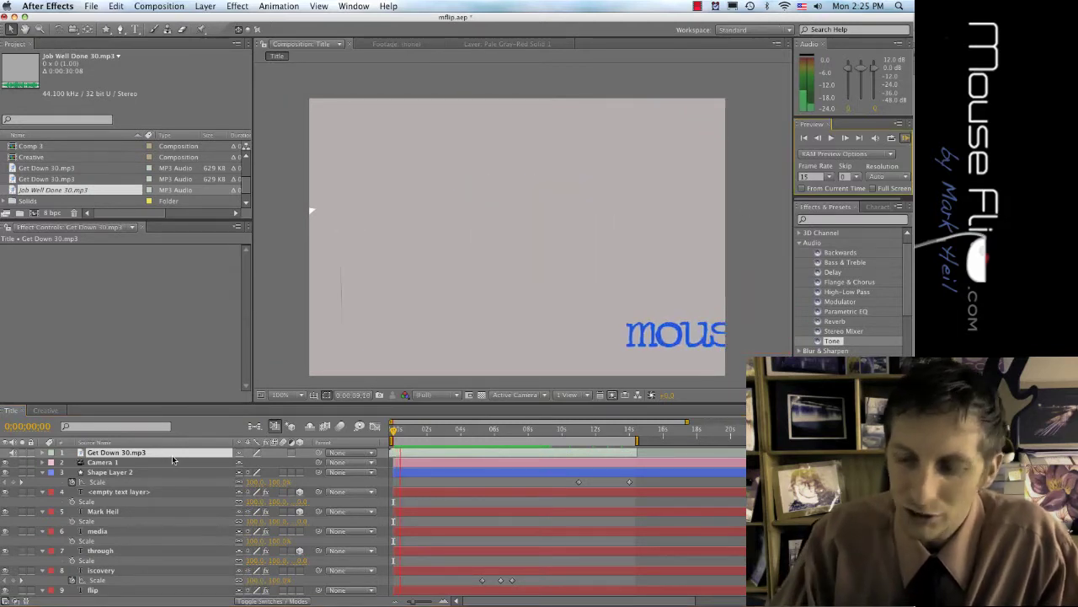
pyautogui.press('space')
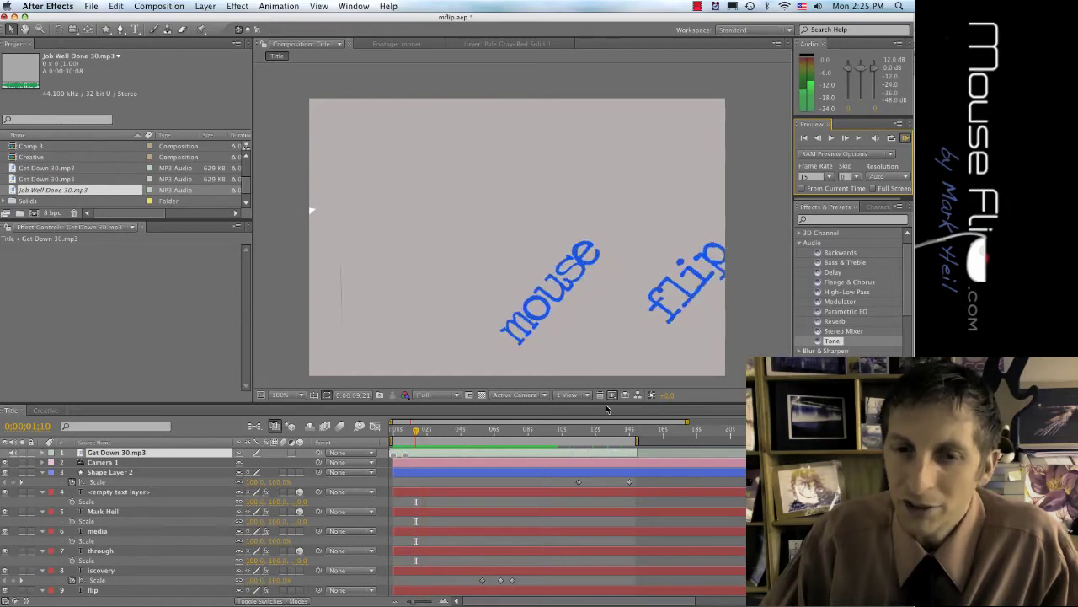
pyautogui.press('space')
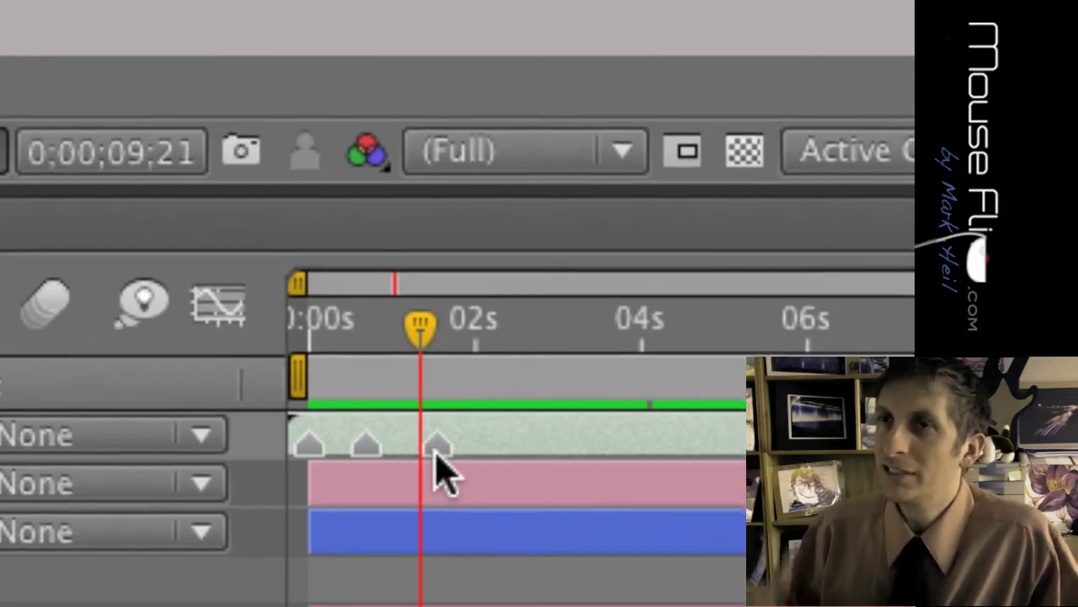
pyautogui.click(435, 459)
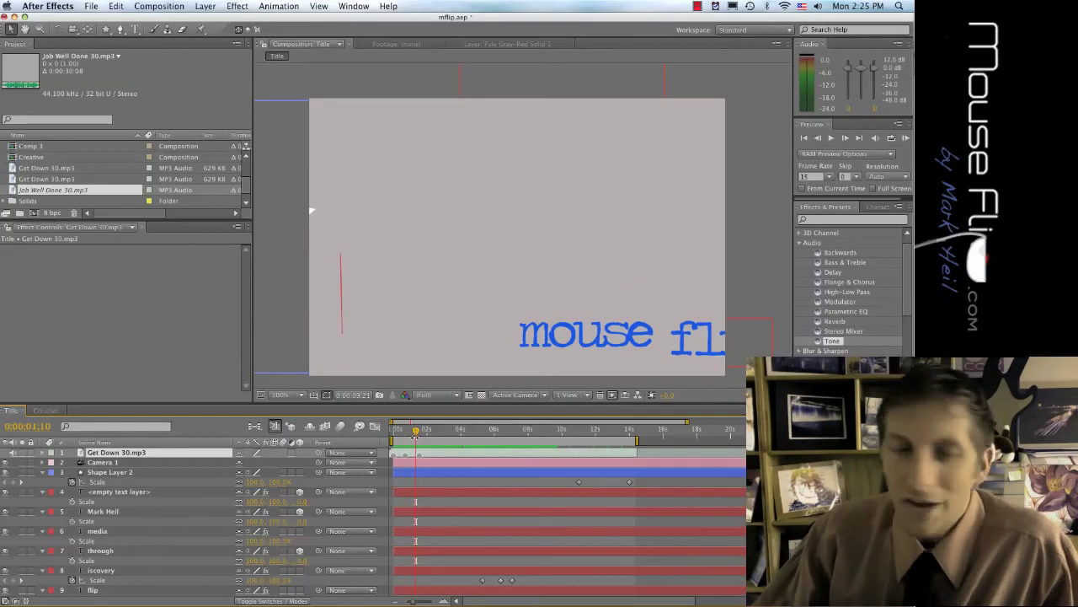
pyautogui.moveTo(415, 434); pyautogui.dragTo(393, 433)
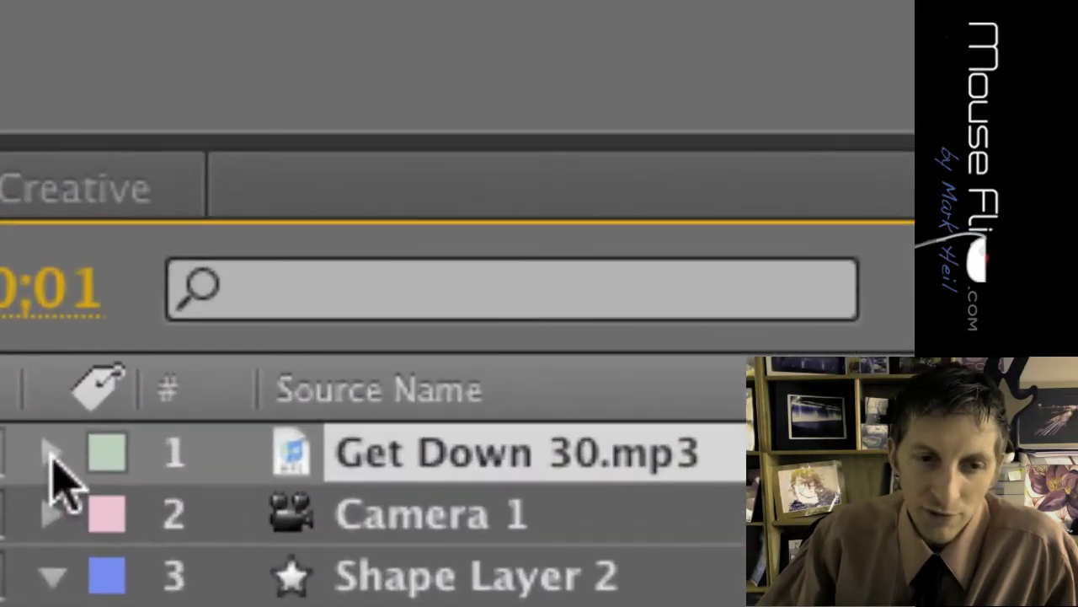
# Step: Reveal Get Down 30.mp3's Audio Levels and waveform and set the music level to about -1 dB
pyautogui.click(51, 454)
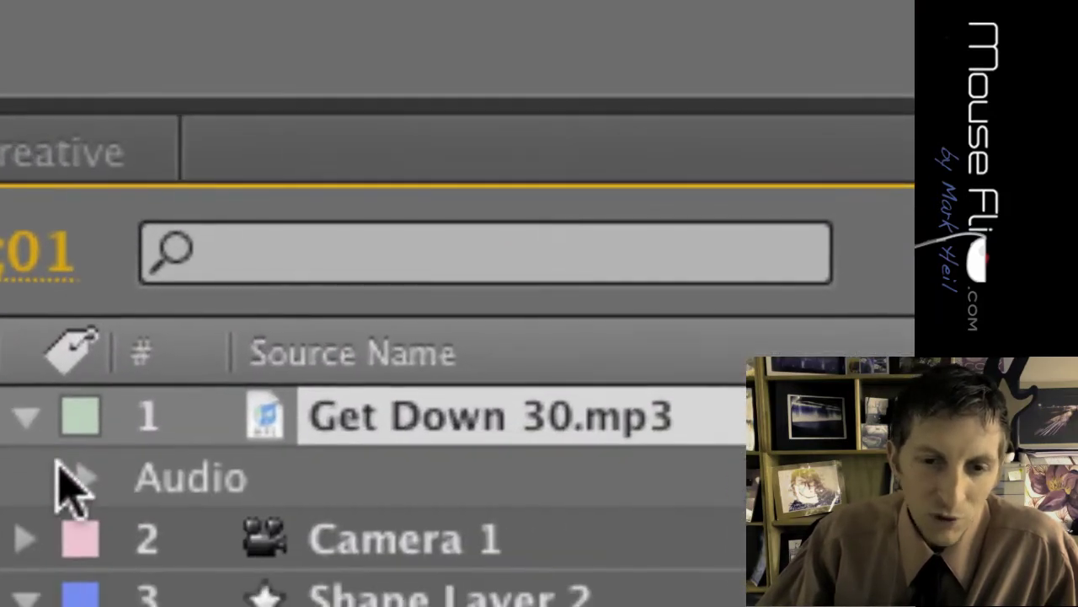
pyautogui.click(58, 464)
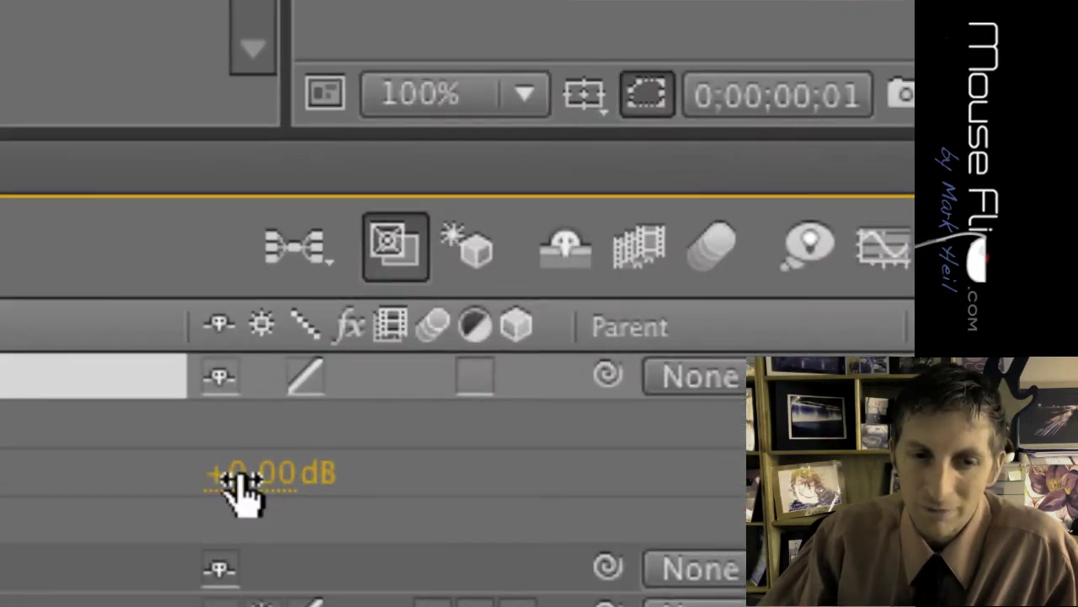
pyautogui.moveTo(243, 480); pyautogui.dragTo(250, 474)
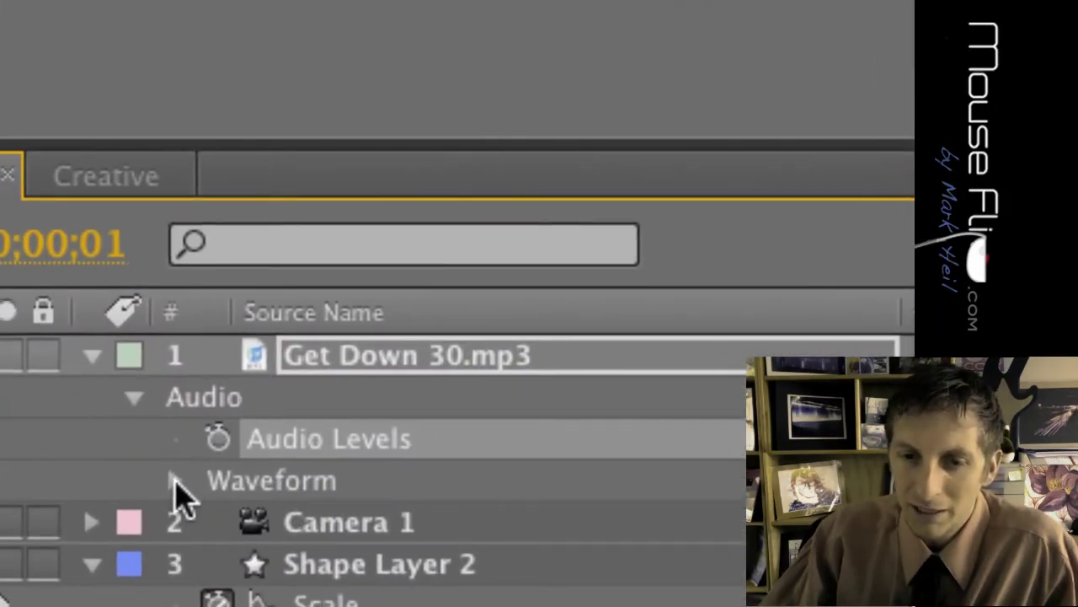
pyautogui.click(175, 480)
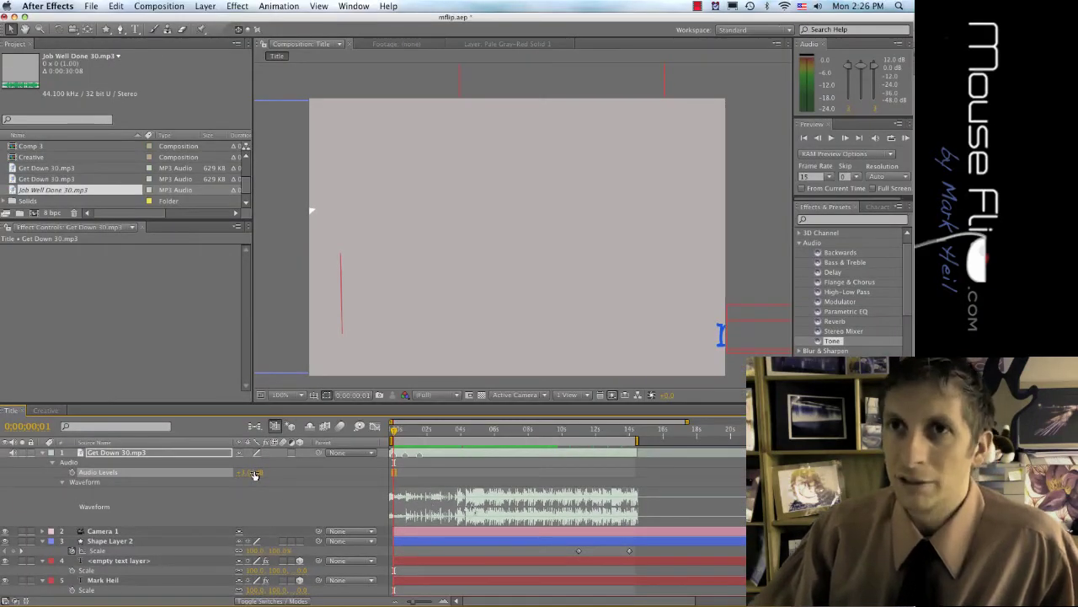
pyautogui.moveTo(253, 472); pyautogui.dragTo(255, 472)
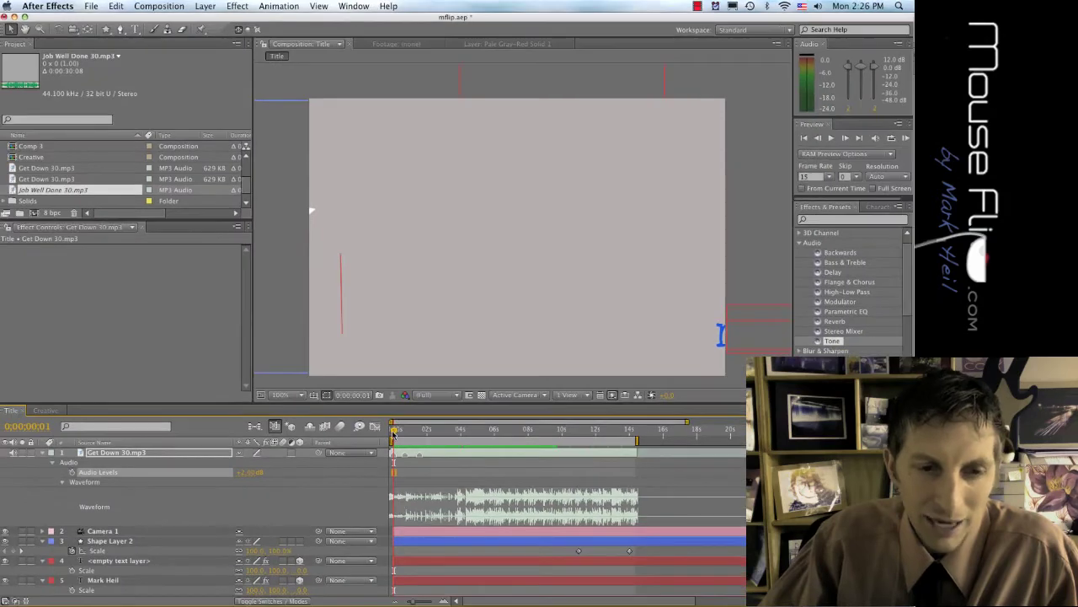
# Step: Undo the +8.37 dB Audio Levels keyframe at 0:00:03:10 and return to the start
pyautogui.click(394, 433)
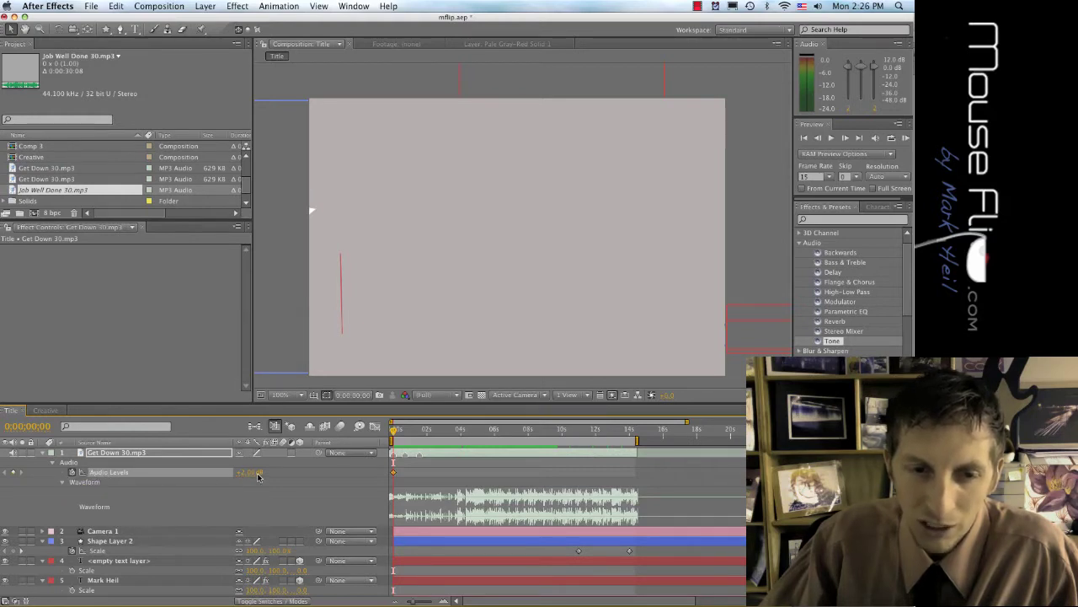
pyautogui.moveTo(396, 432); pyautogui.dragTo(450, 433)
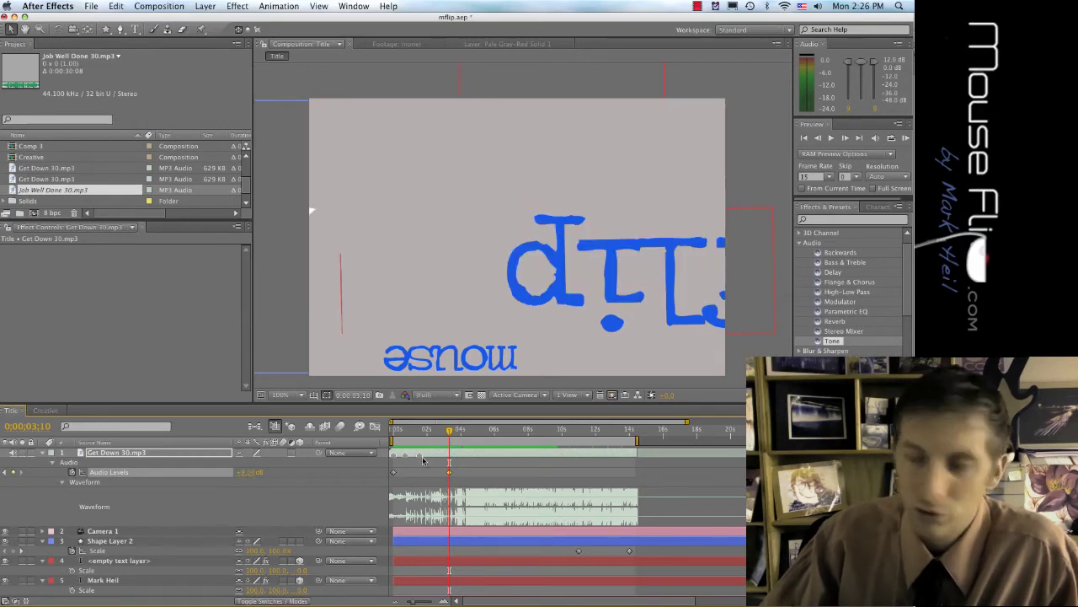
pyautogui.moveTo(449, 473)
pyautogui.press('super+c')
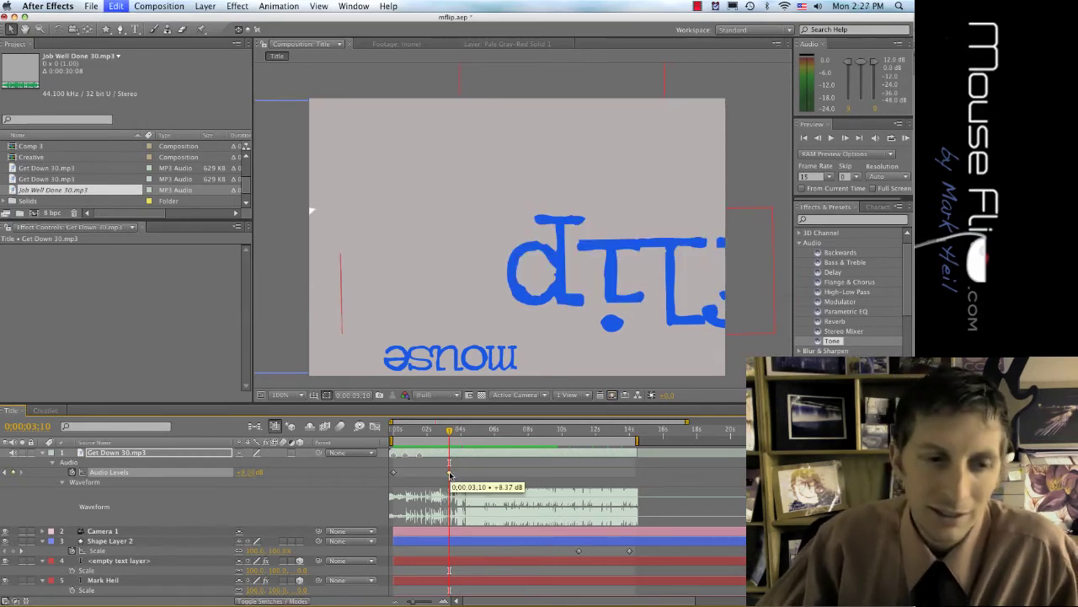
pyautogui.press('super+x')
pyautogui.press('Home')
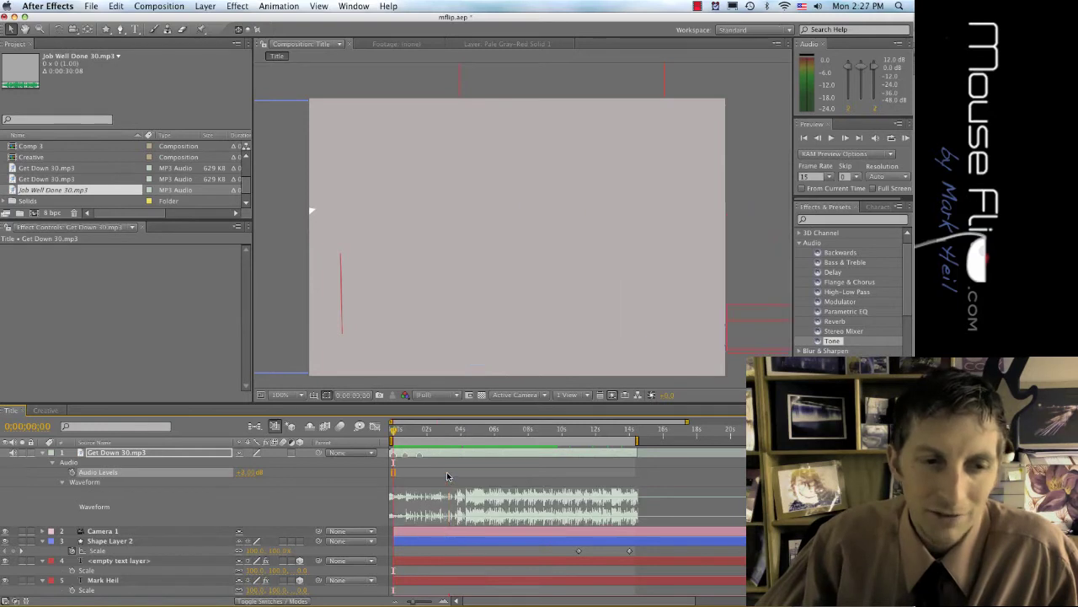
# Step: Apply the Reverb audio effect from Effects & Presets to the Get Down 30.mp3 layer
pyautogui.click(53, 463)
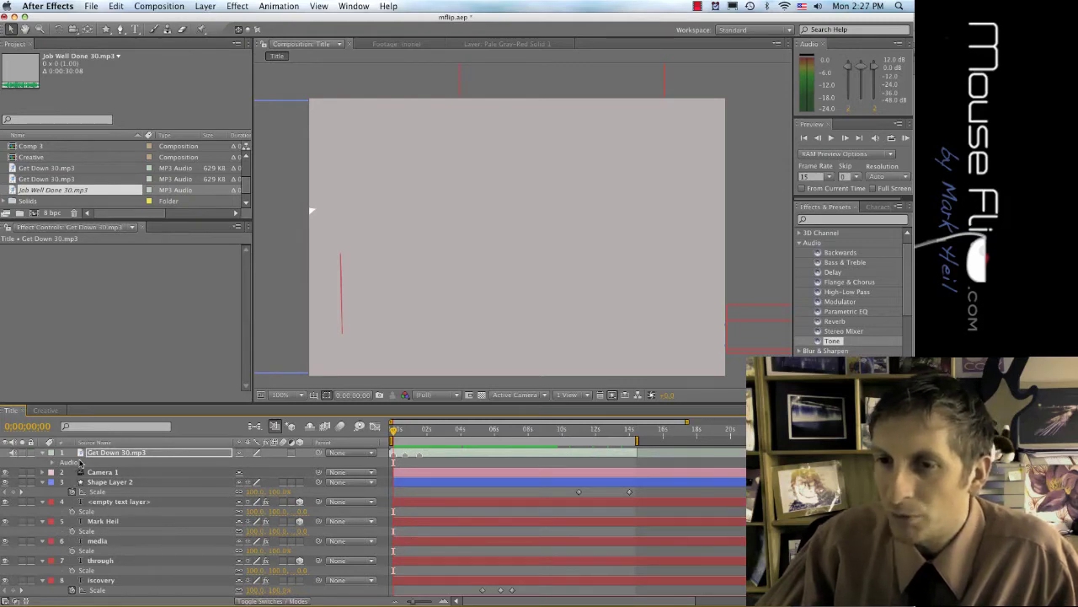
pyautogui.click(69, 457)
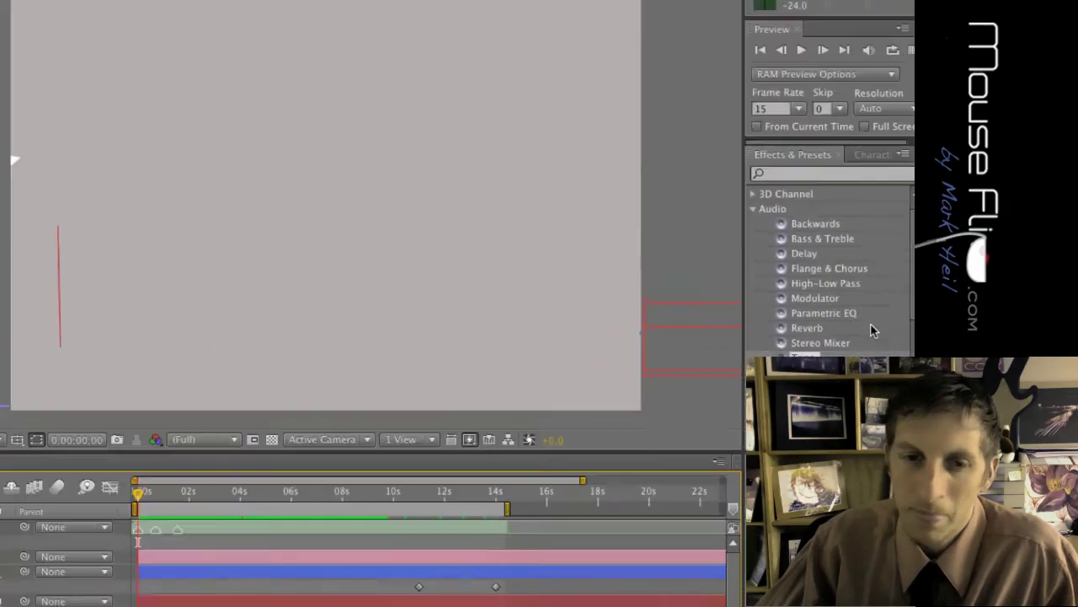
pyautogui.click(801, 330)
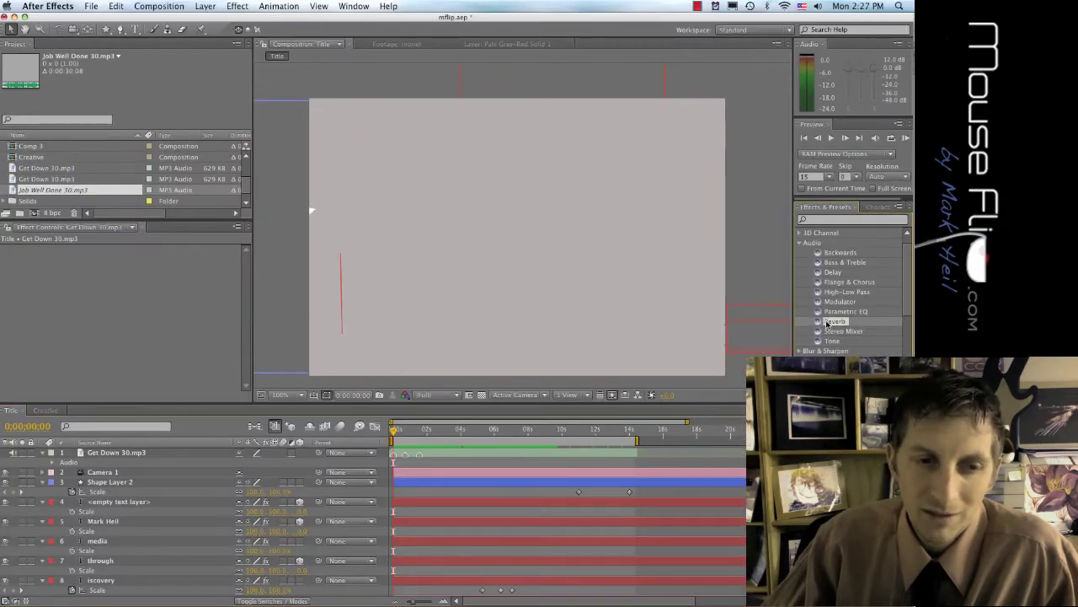
pyautogui.moveTo(721, 348); pyautogui.dragTo(82, 455)
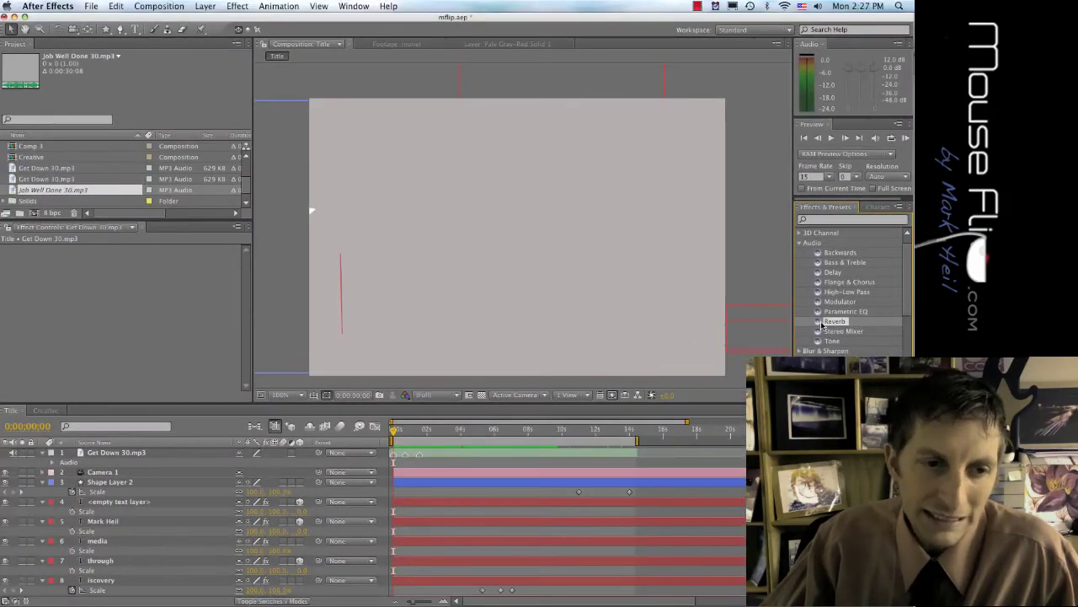
pyautogui.moveTo(823, 325); pyautogui.dragTo(113, 452)
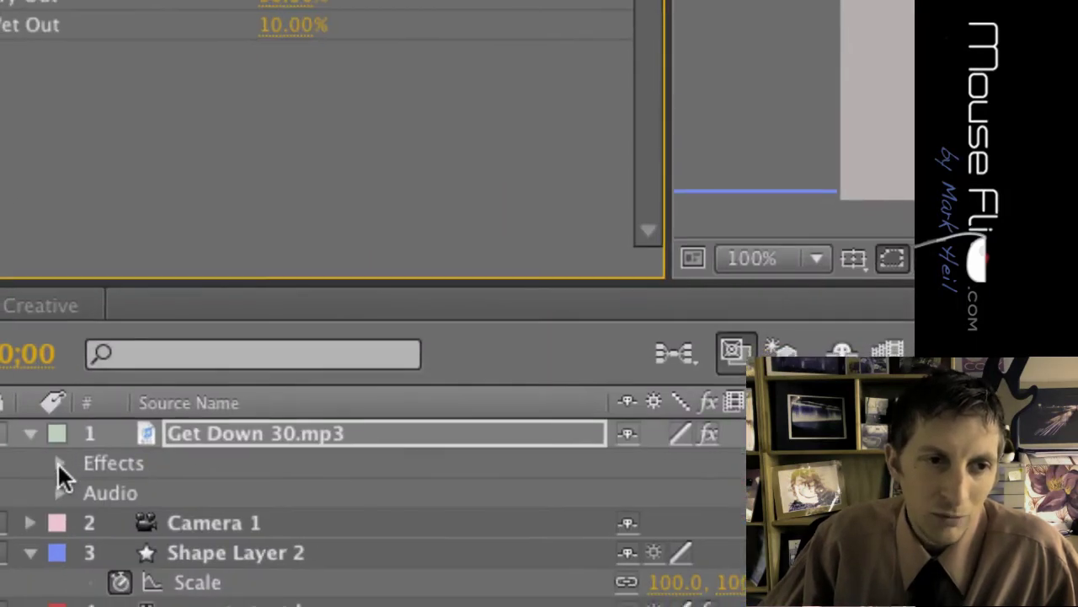
# Step: Show the layer's Reverb effect and RAM-preview the animation with the reverberated music
pyautogui.click(58, 462)
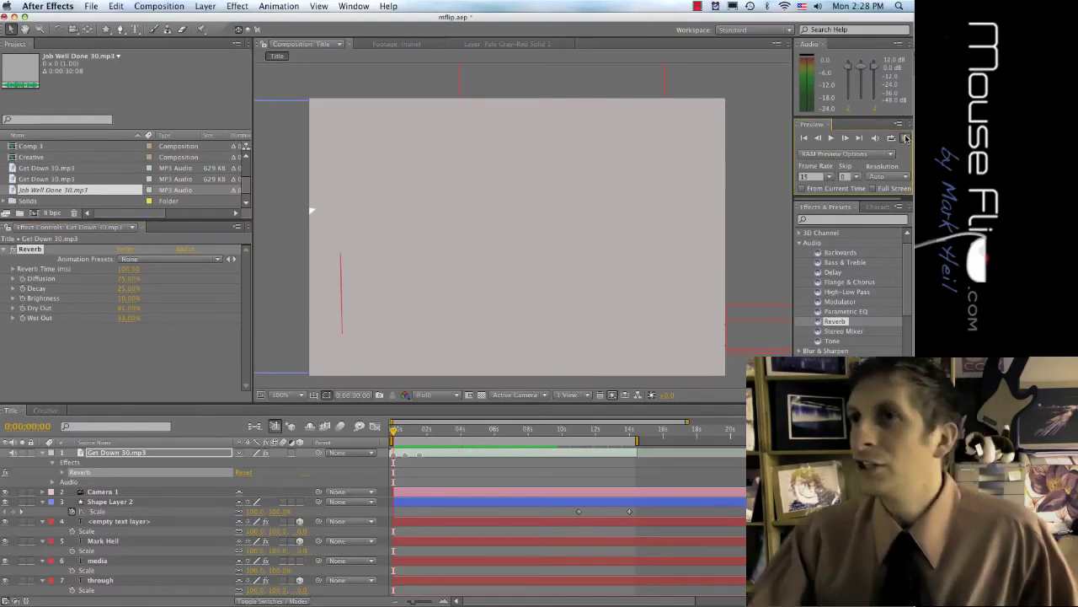
pyautogui.press('KP_0')
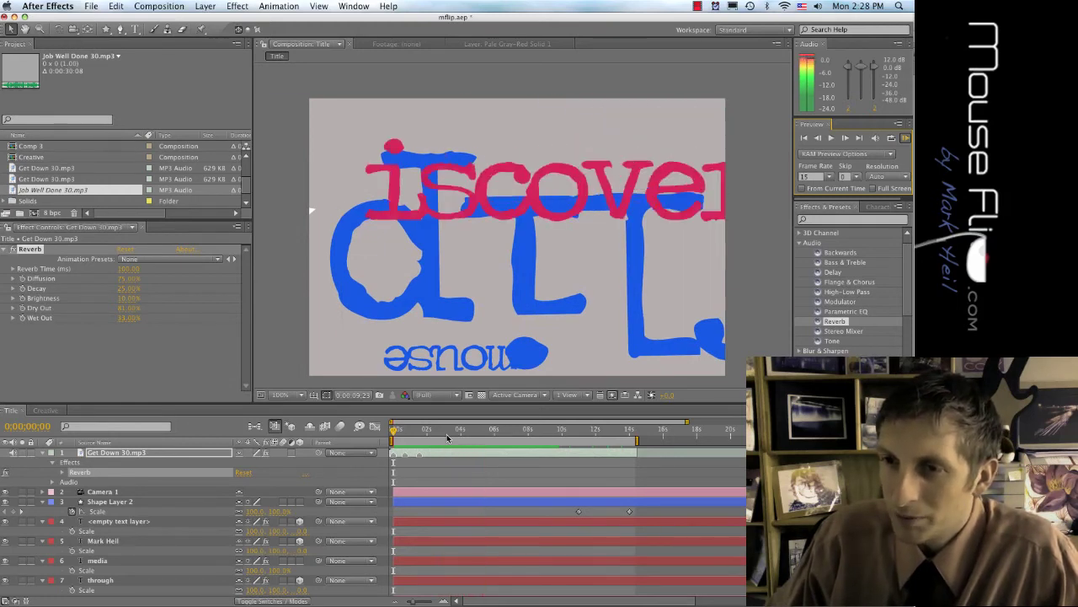
pyautogui.press('space')
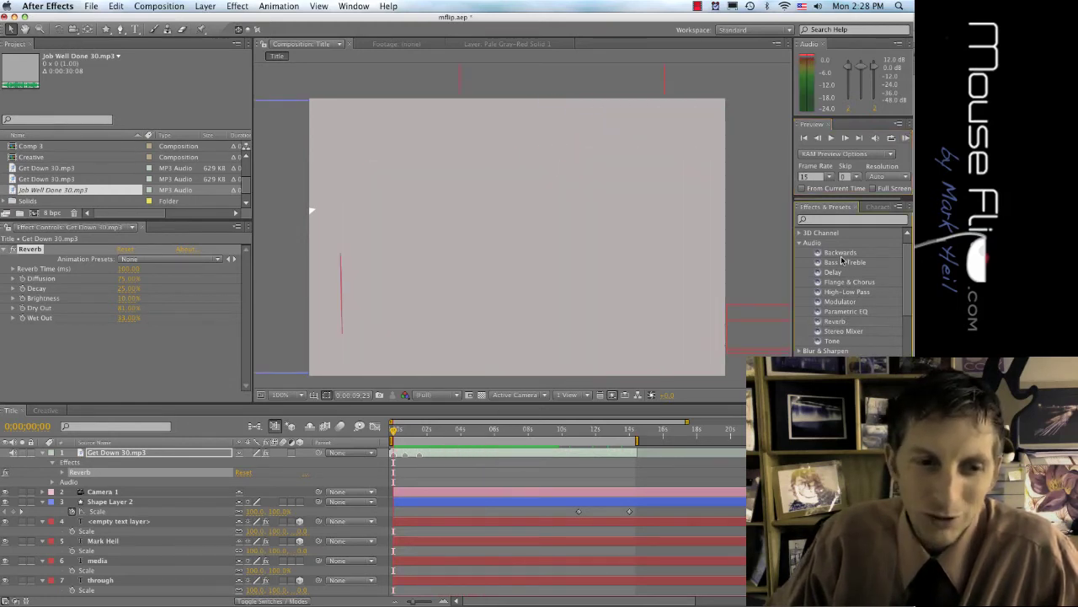
pyautogui.click(847, 254)
pyautogui.moveTo(821, 256); pyautogui.dragTo(83, 462)
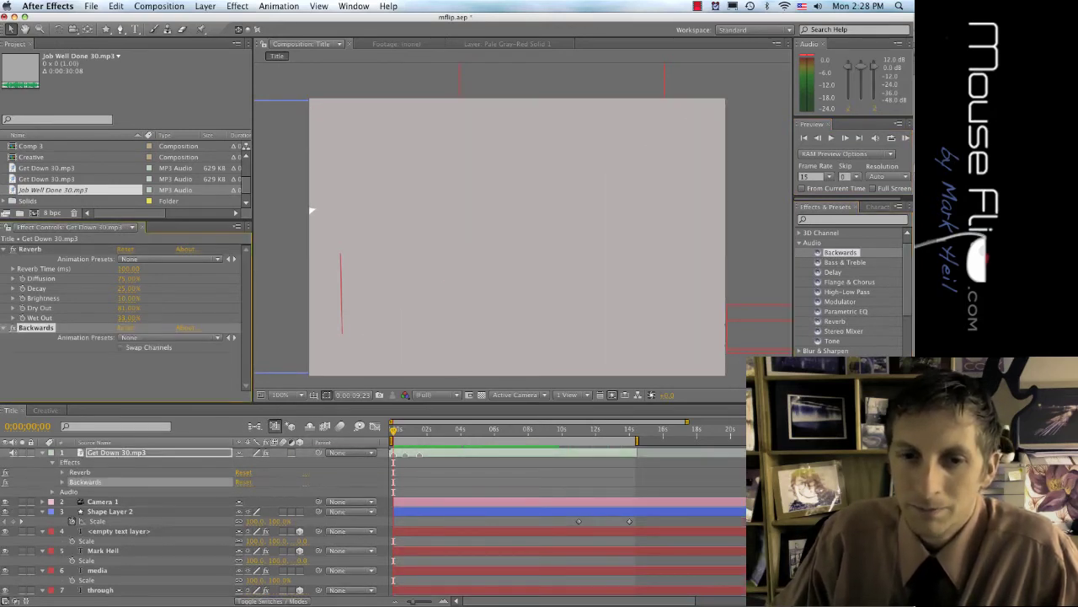
pyautogui.click(905, 137)
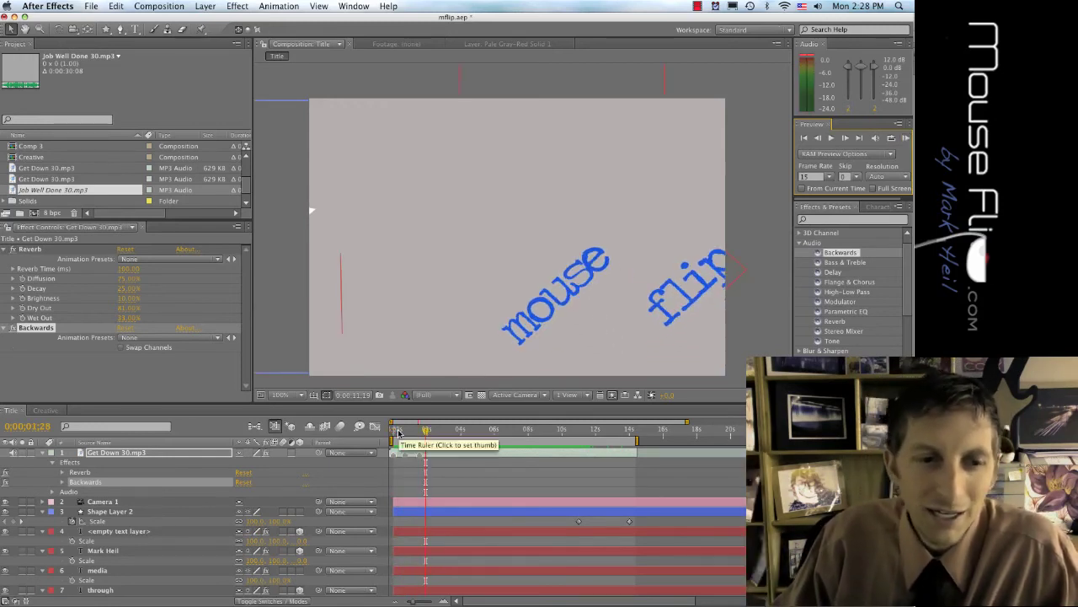
pyautogui.press('super+z')
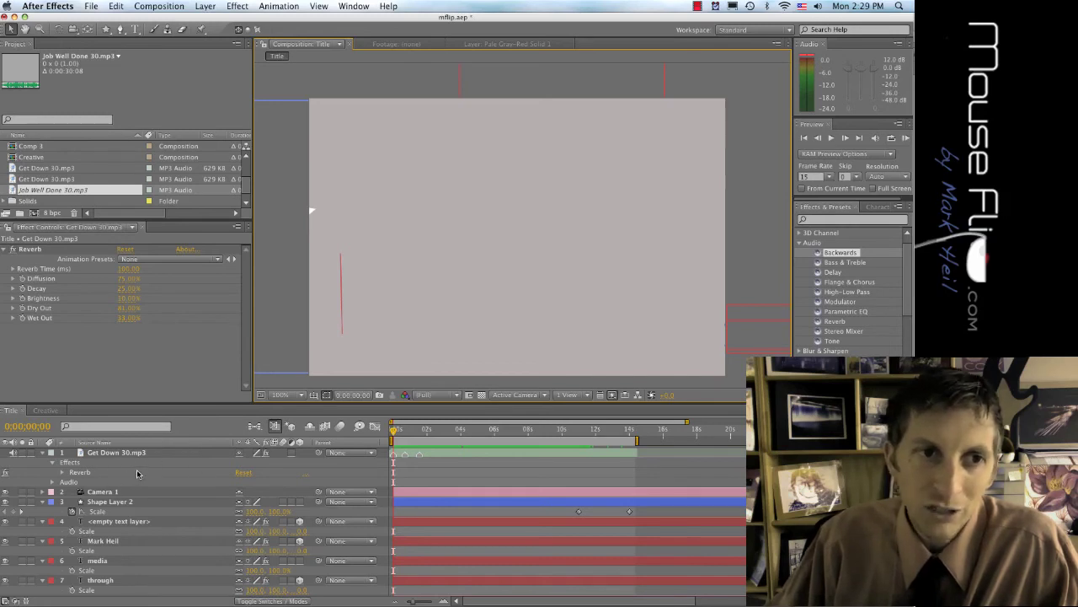
pyautogui.click(91, 5)
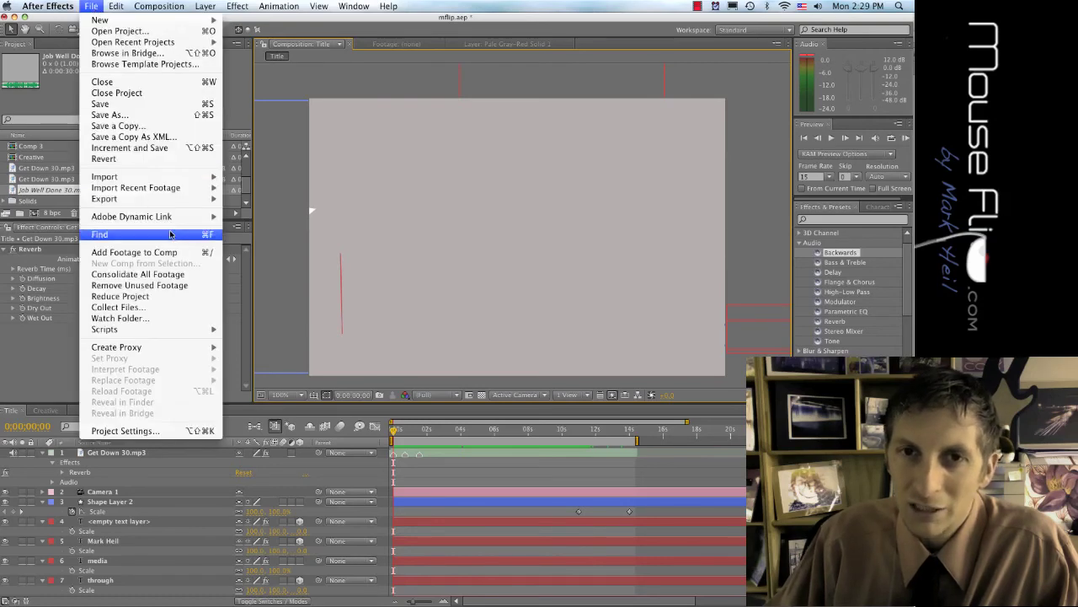
pyautogui.moveTo(168, 199)
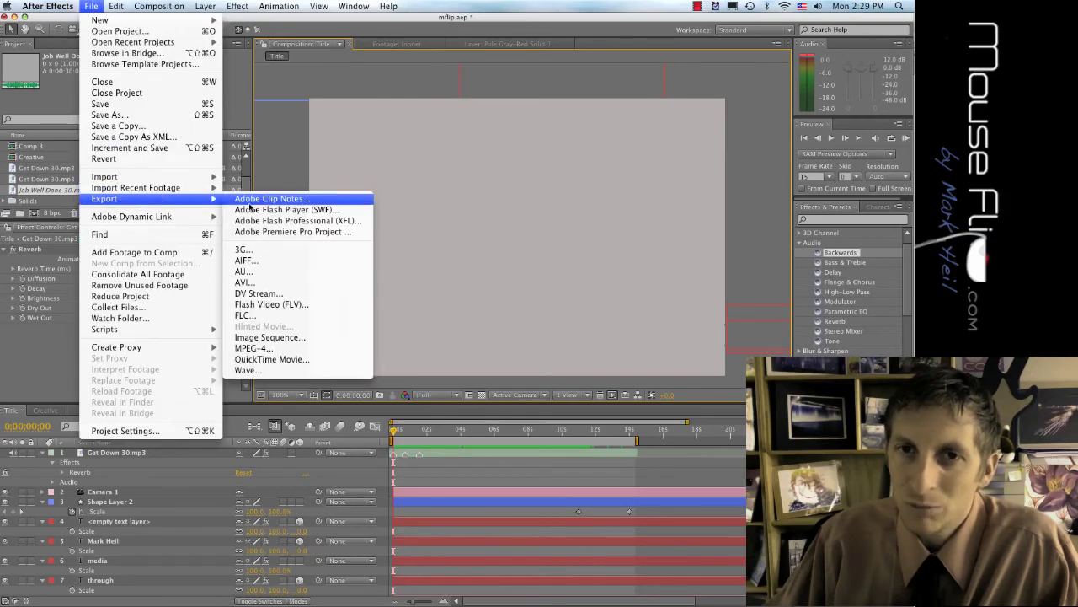
pyautogui.click(272, 359)
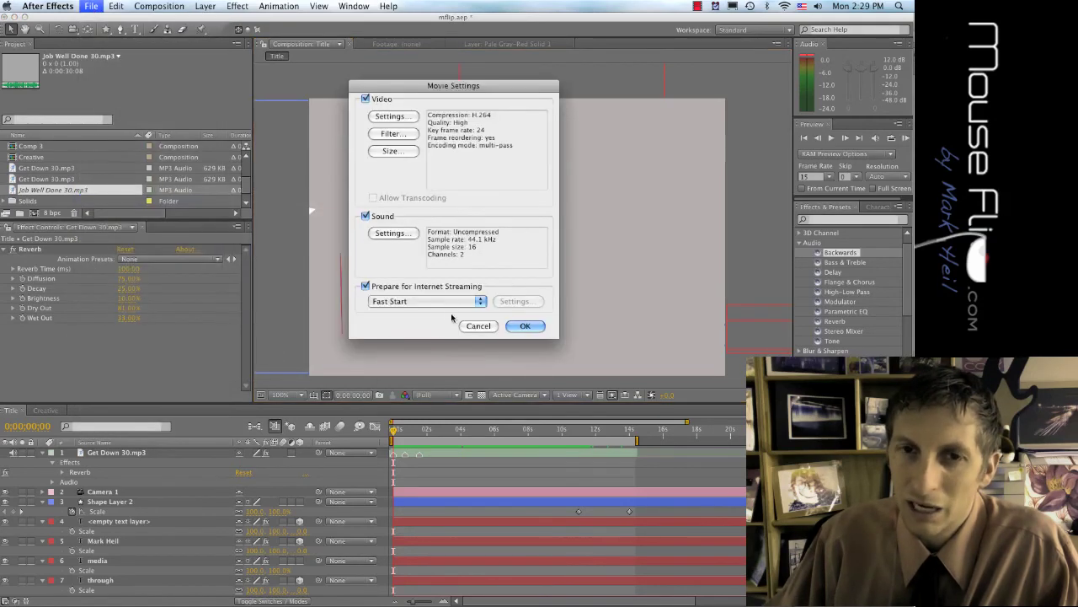
pyautogui.click(390, 116)
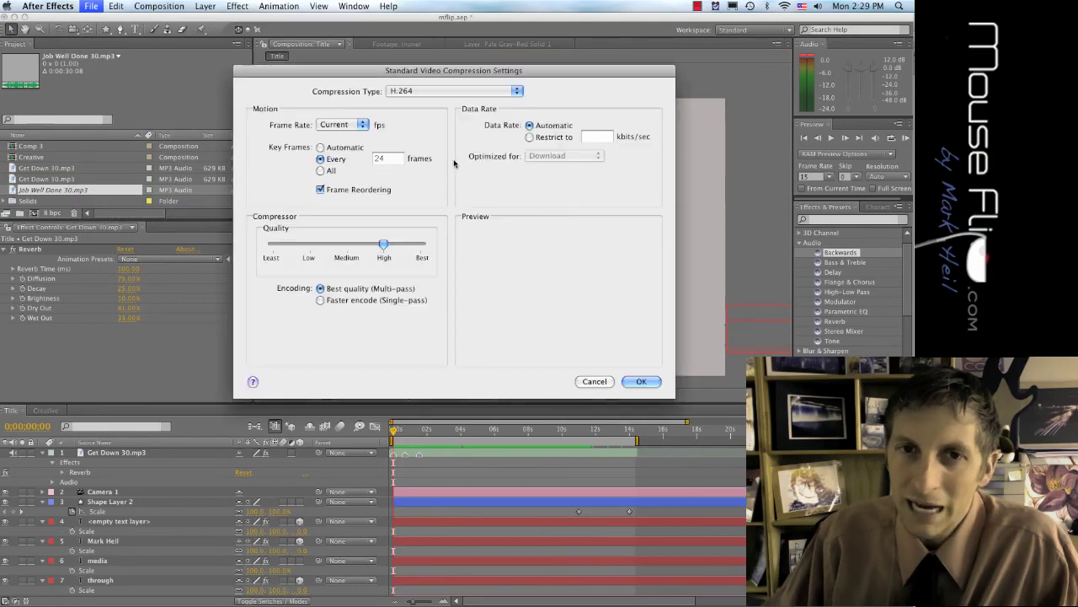
pyautogui.click(594, 381)
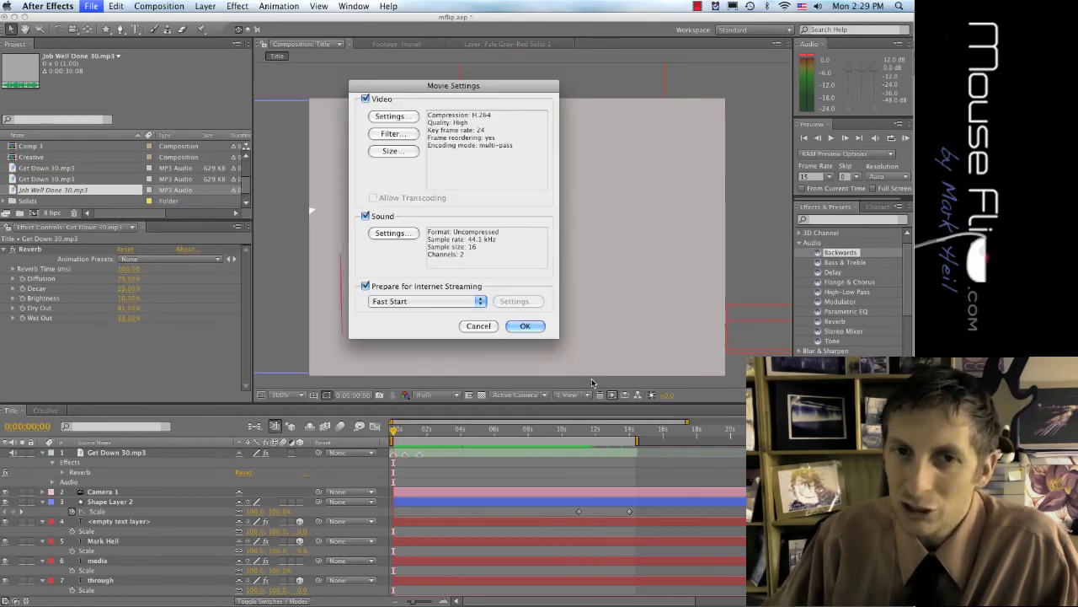
pyautogui.click(392, 151)
pyautogui.click(422, 134)
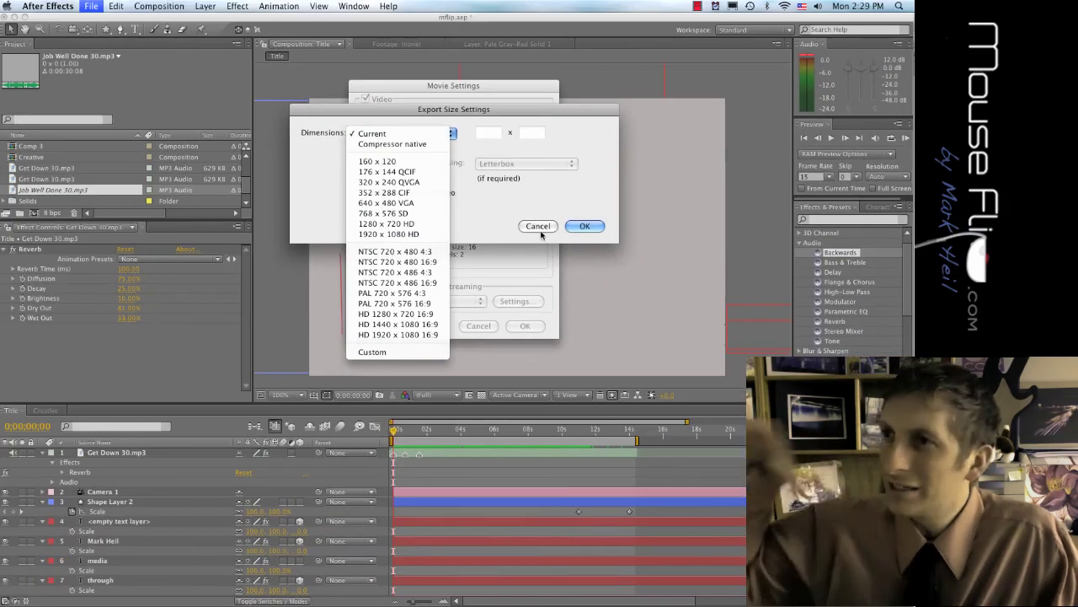
pyautogui.click(404, 140)
pyautogui.click(598, 238)
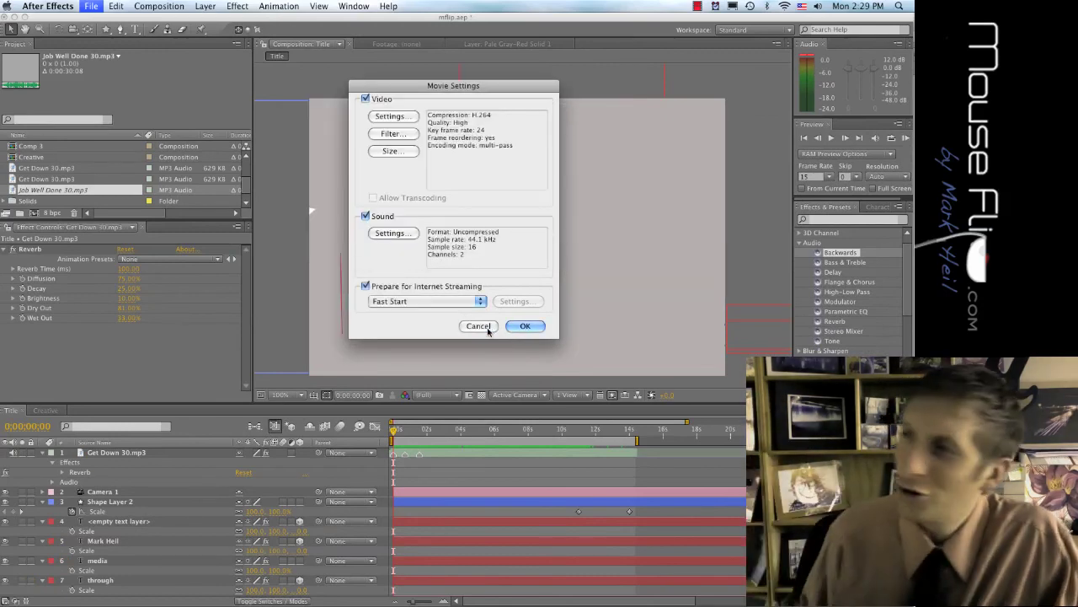
pyautogui.click(487, 329)
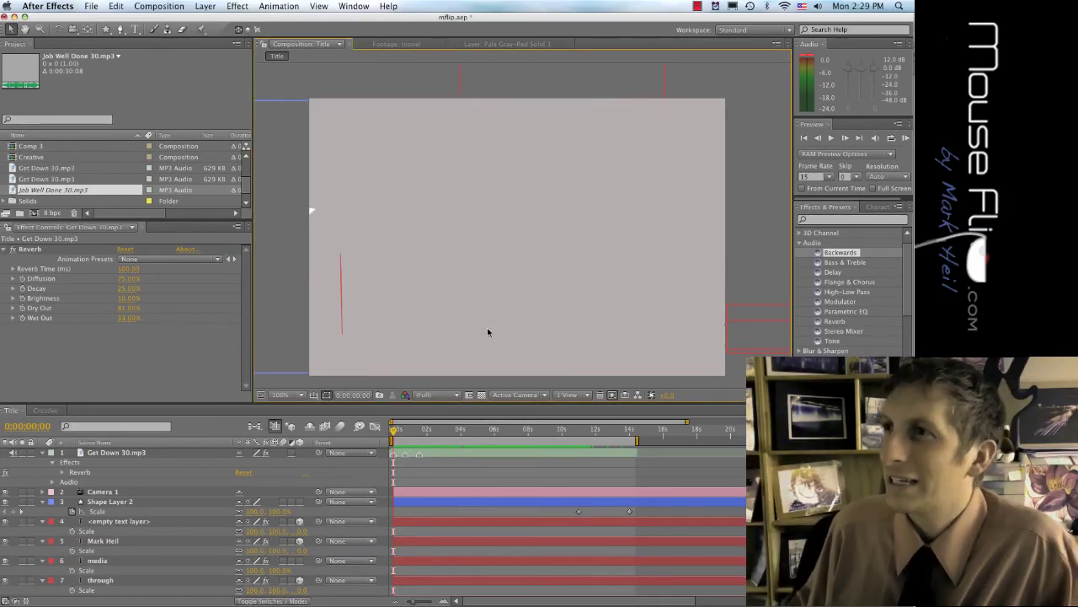